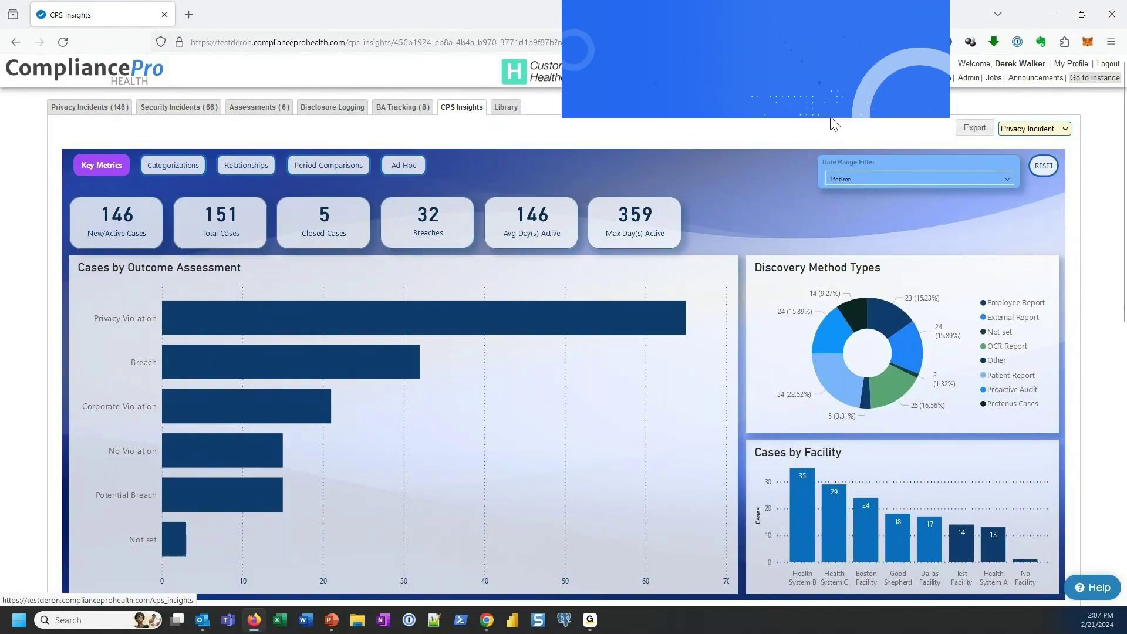
Check which report types are available for the dashboard, keeping Privacy Incident selected
left_click(1041, 133)
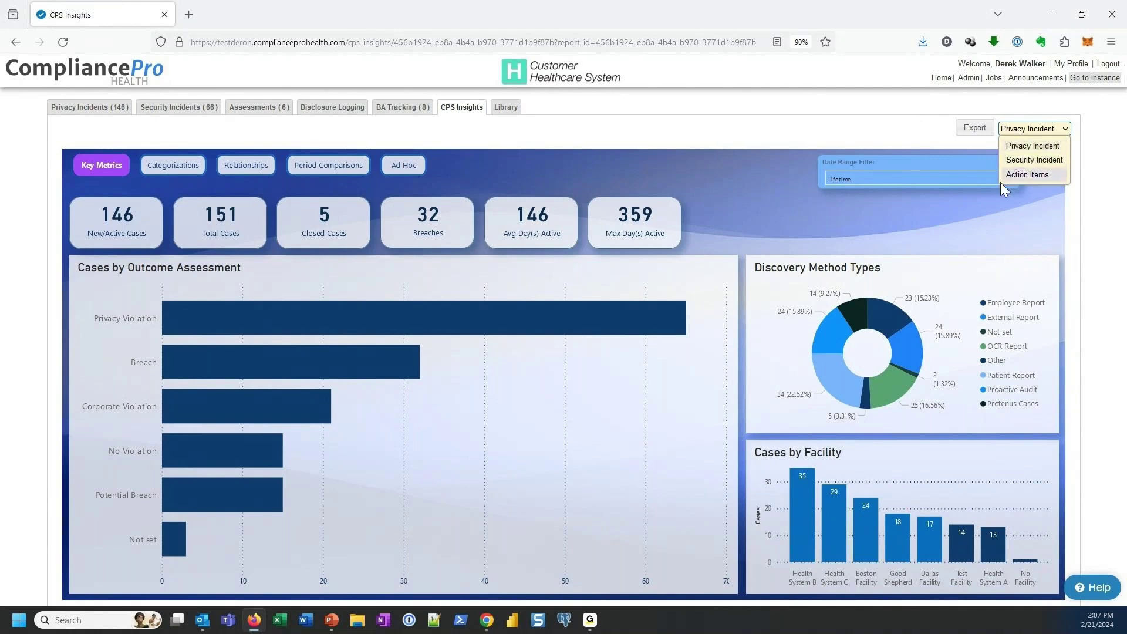
left_click(894, 136)
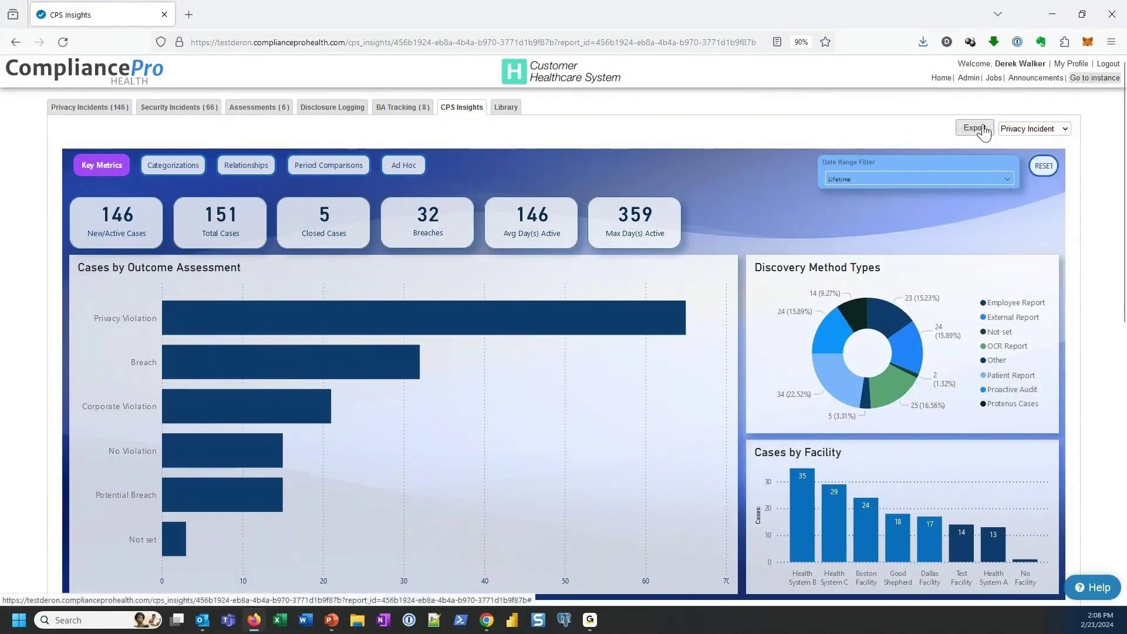
Review the page and file-type options for exporting the Privacy Incident dashboard, and leave without exporting
left_click(982, 129)
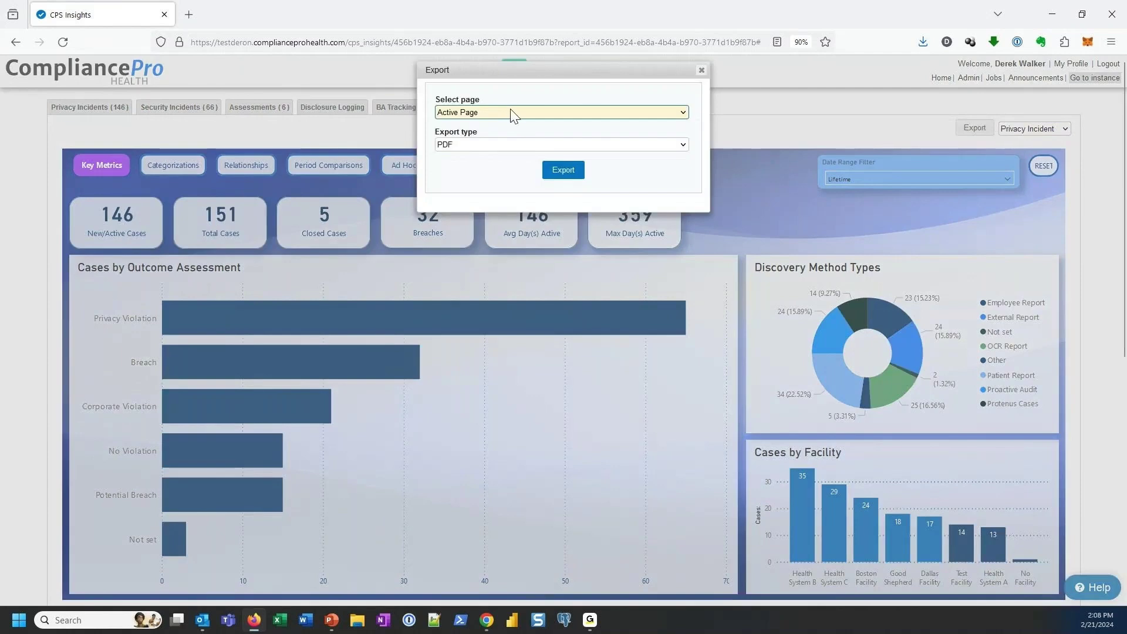
left_click(514, 116)
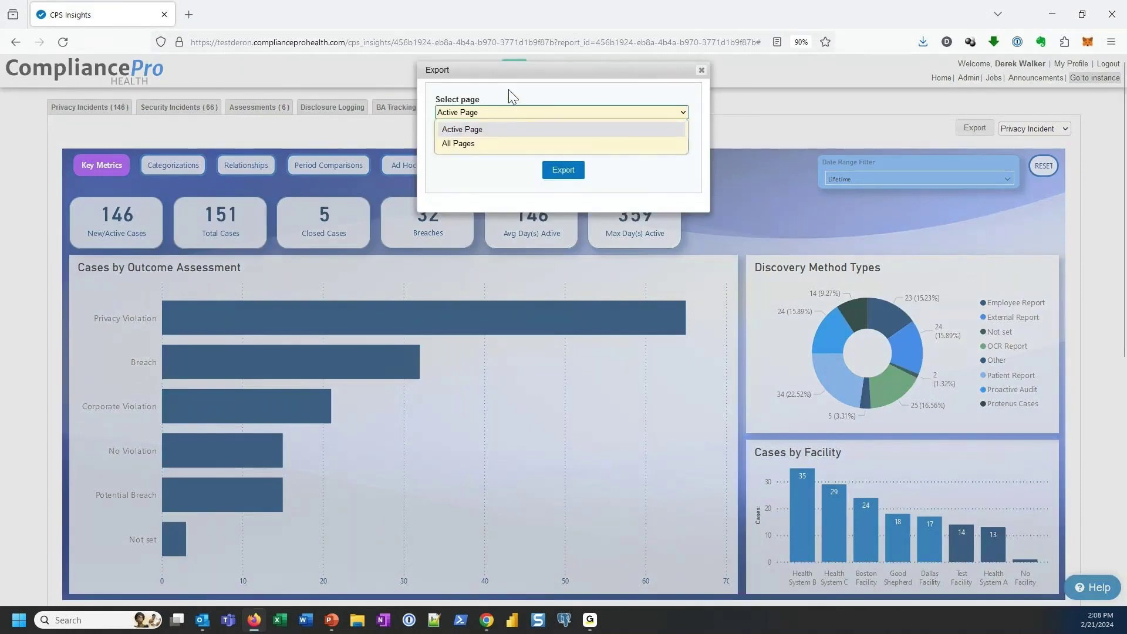
left_click(508, 92)
left_click(516, 146)
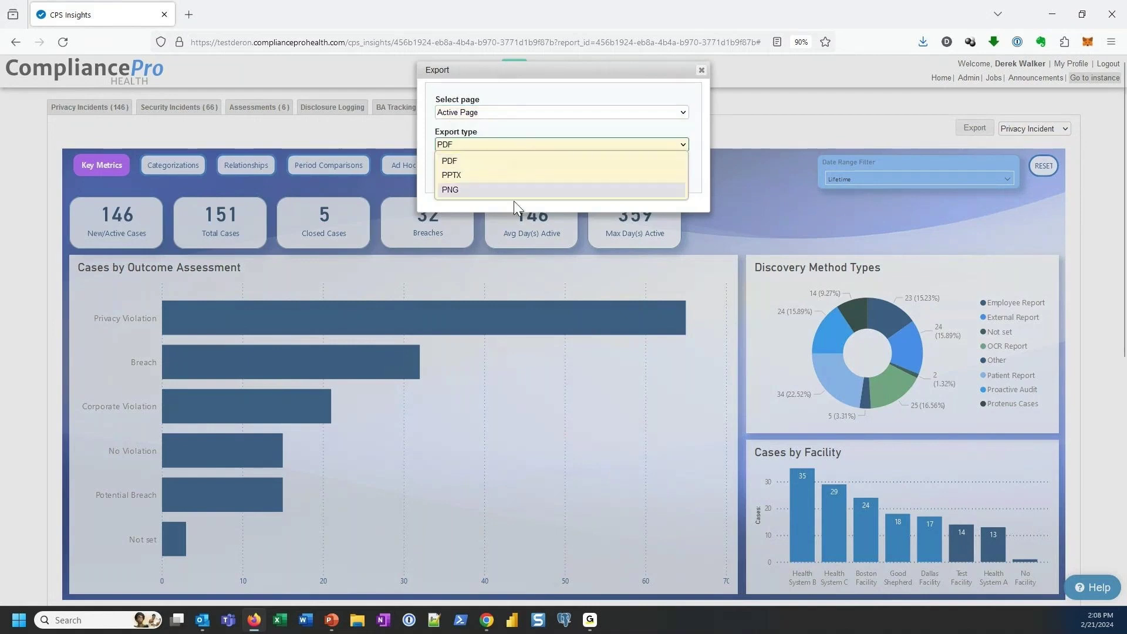
left_click(542, 130)
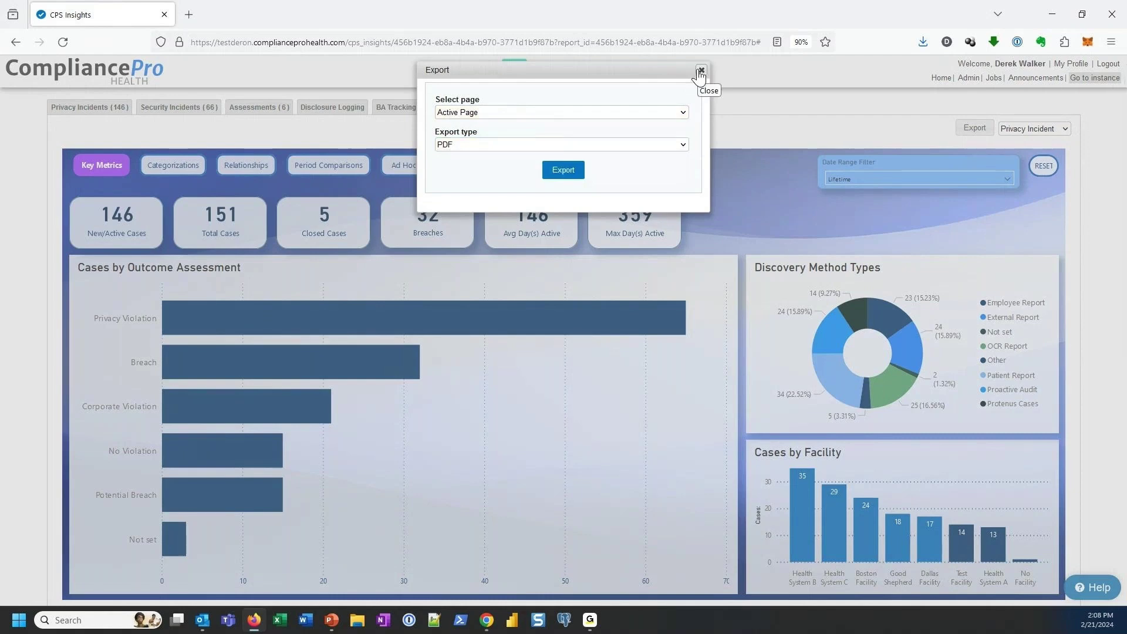
left_click(609, 113)
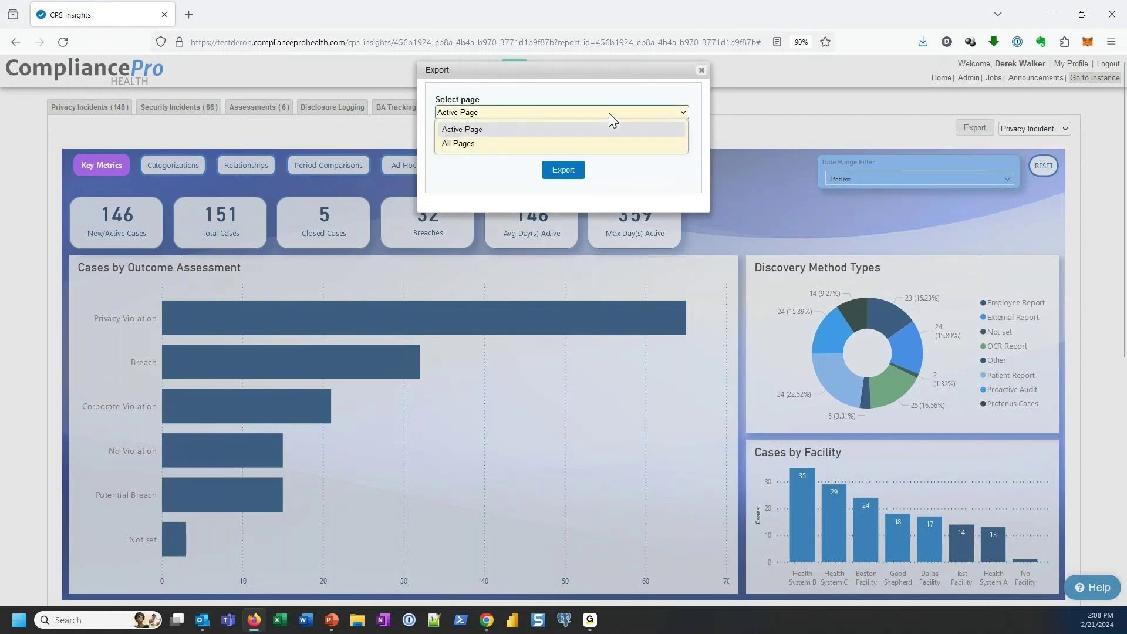
left_click(609, 112)
left_click(606, 145)
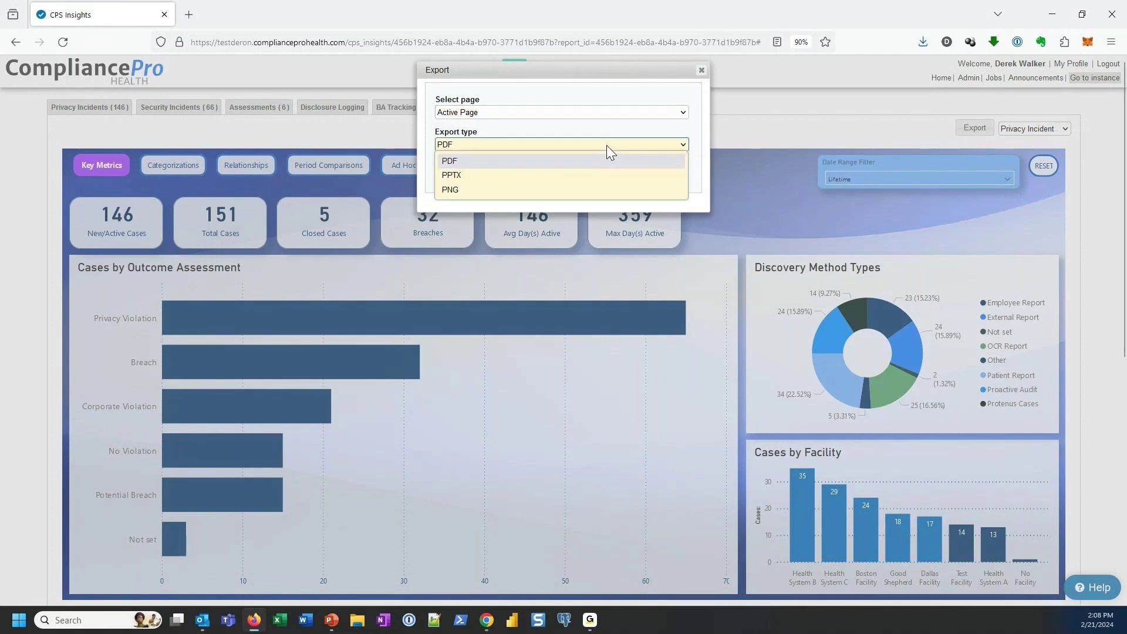
left_click(601, 111)
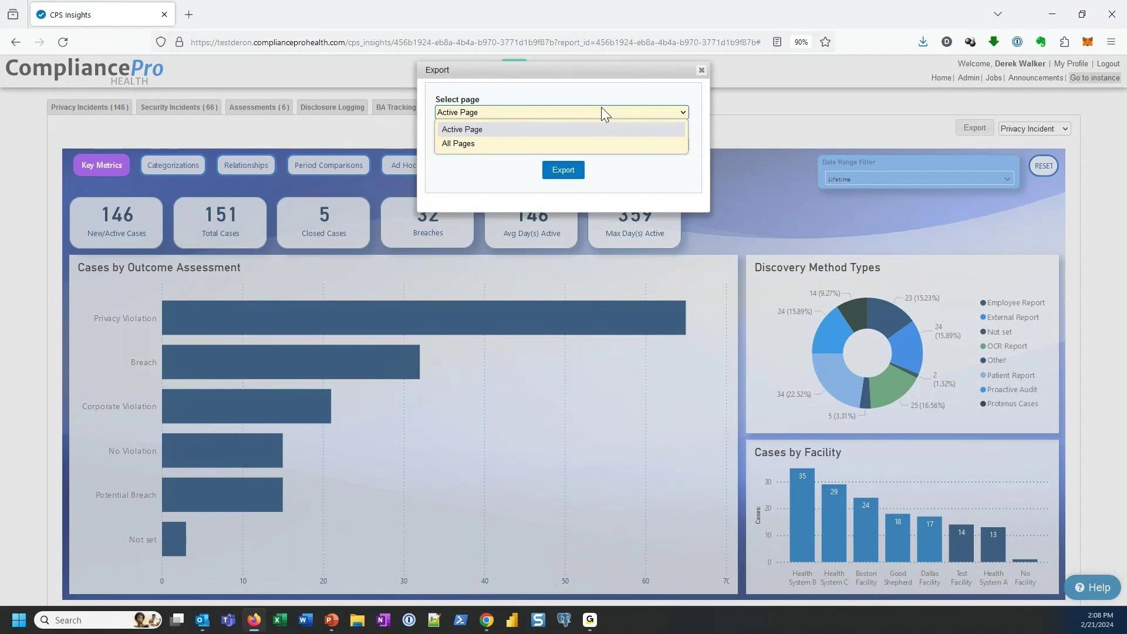
left_click(701, 69)
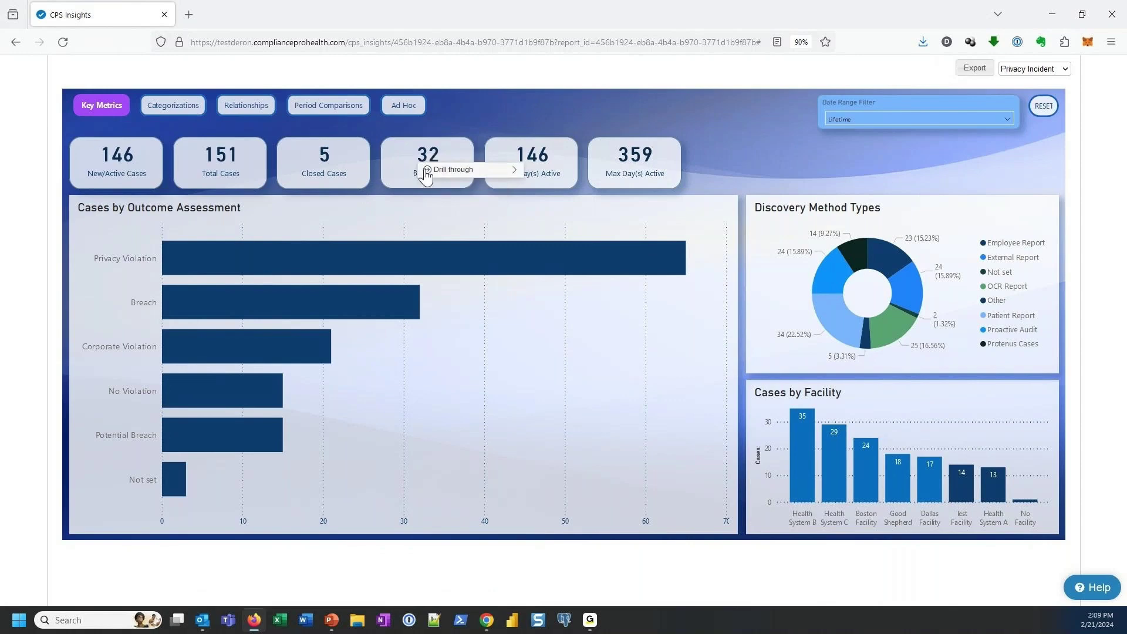
Drill through from the Breaches metric to its Case Details and look over the list of cases
mouse_move(469, 170)
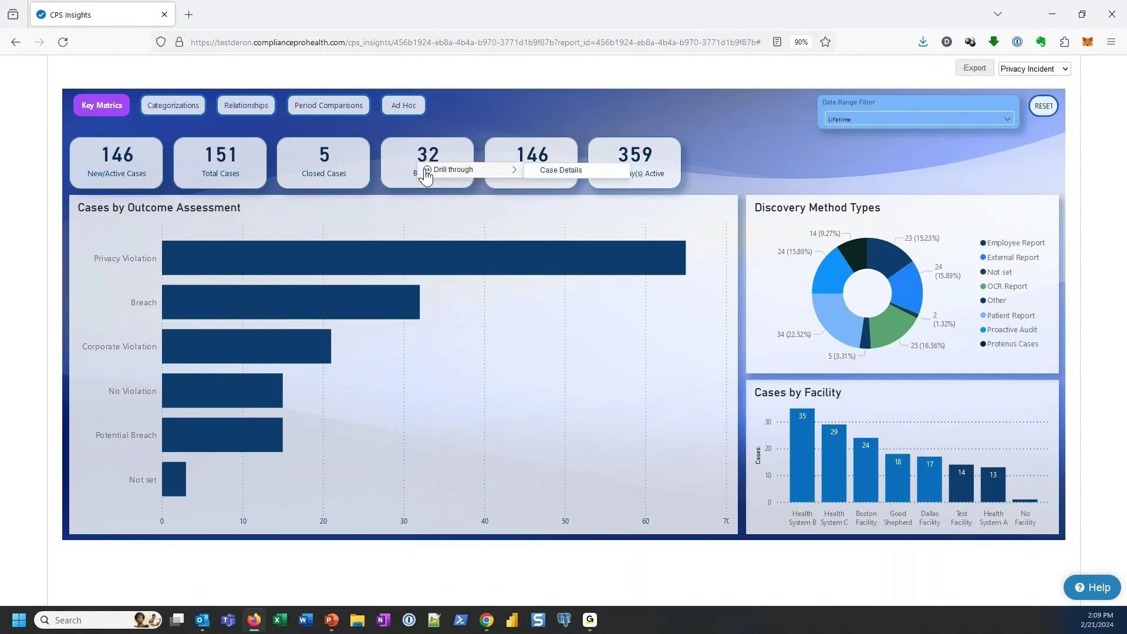
left_click(560, 170)
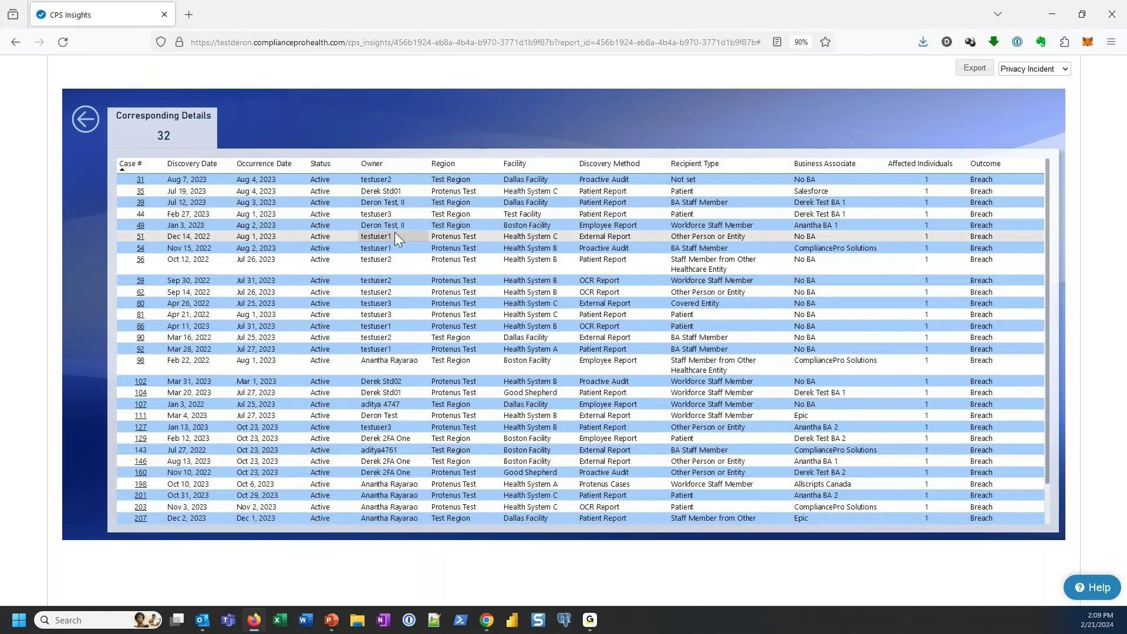
scroll(388, 233, "down", 2)
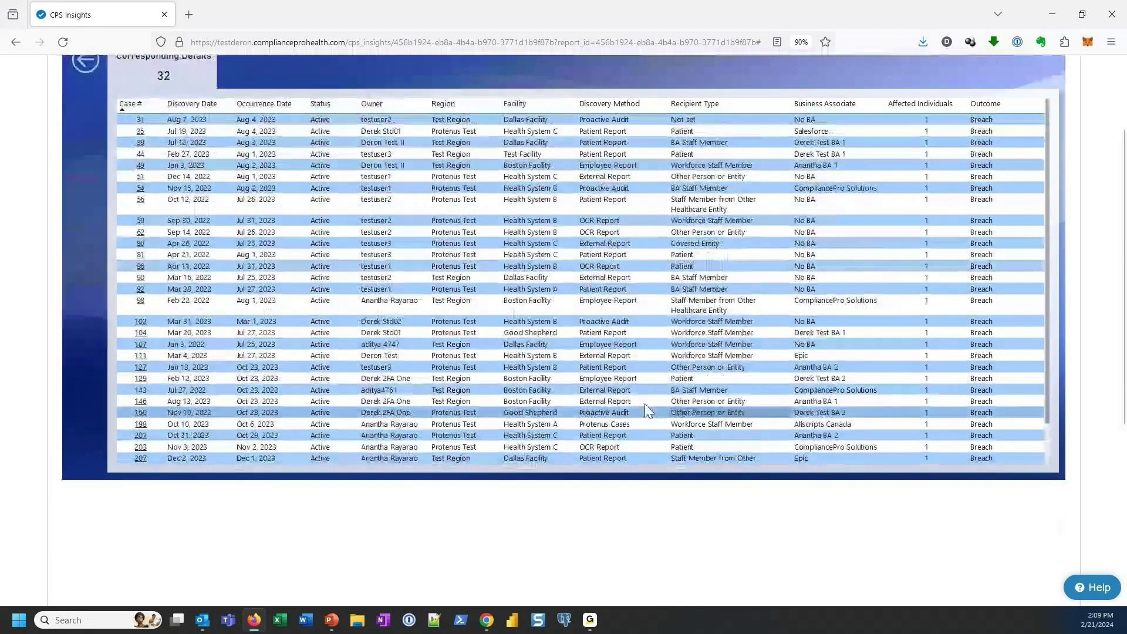
scroll(432, 321, "up", 2)
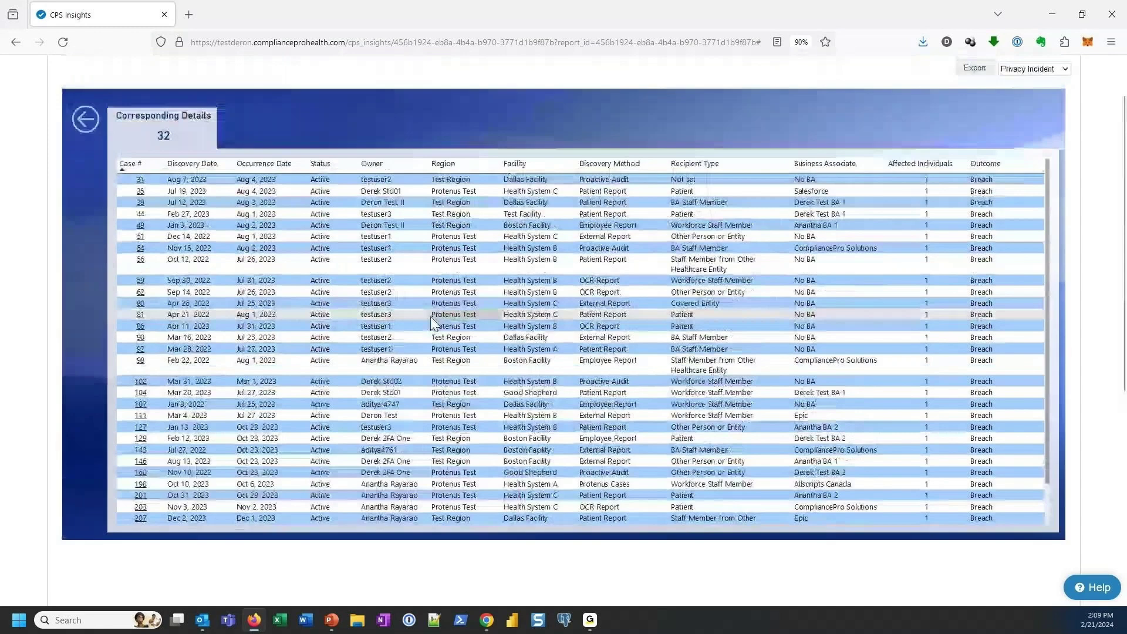
View the record of case 56 from the breach list, and return to the Key Metrics page
left_click(140, 264)
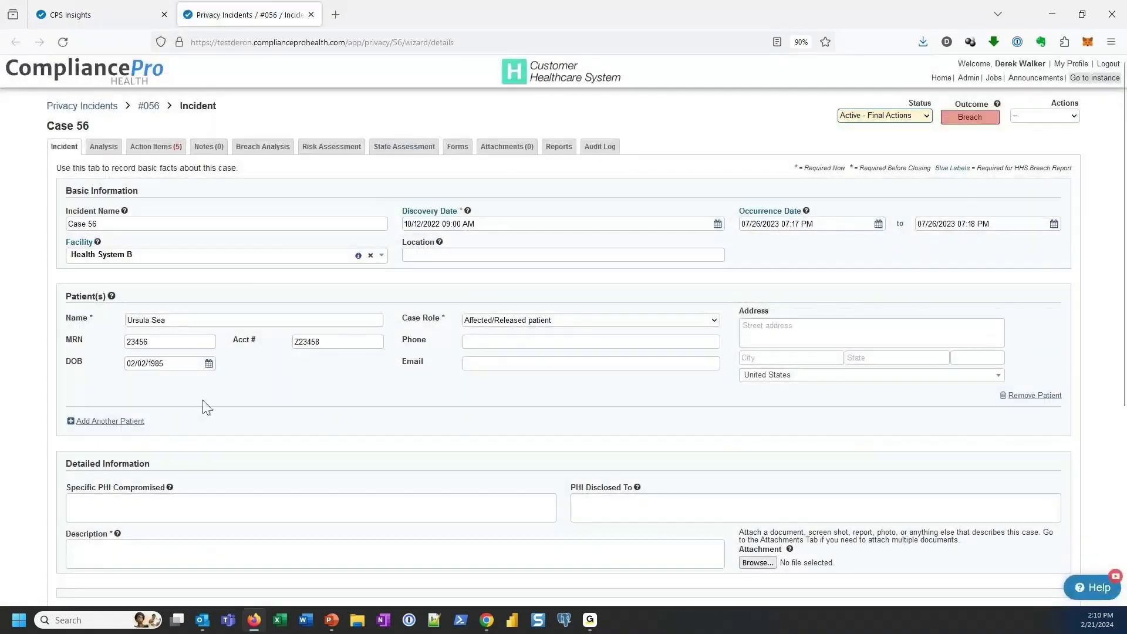
left_click(311, 15)
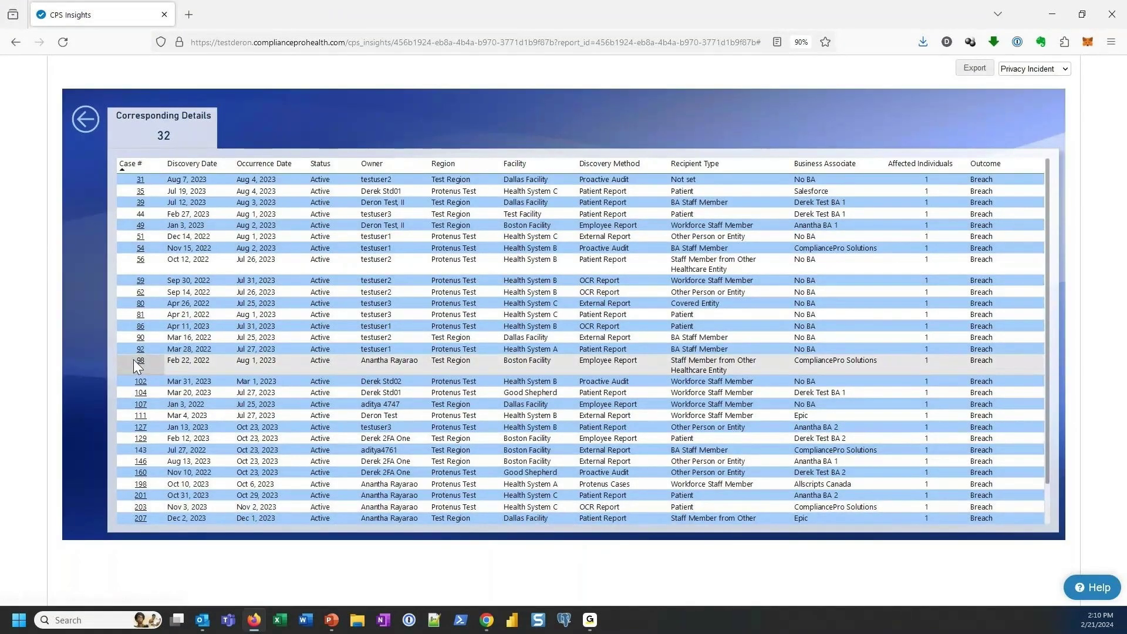
left_click(85, 119)
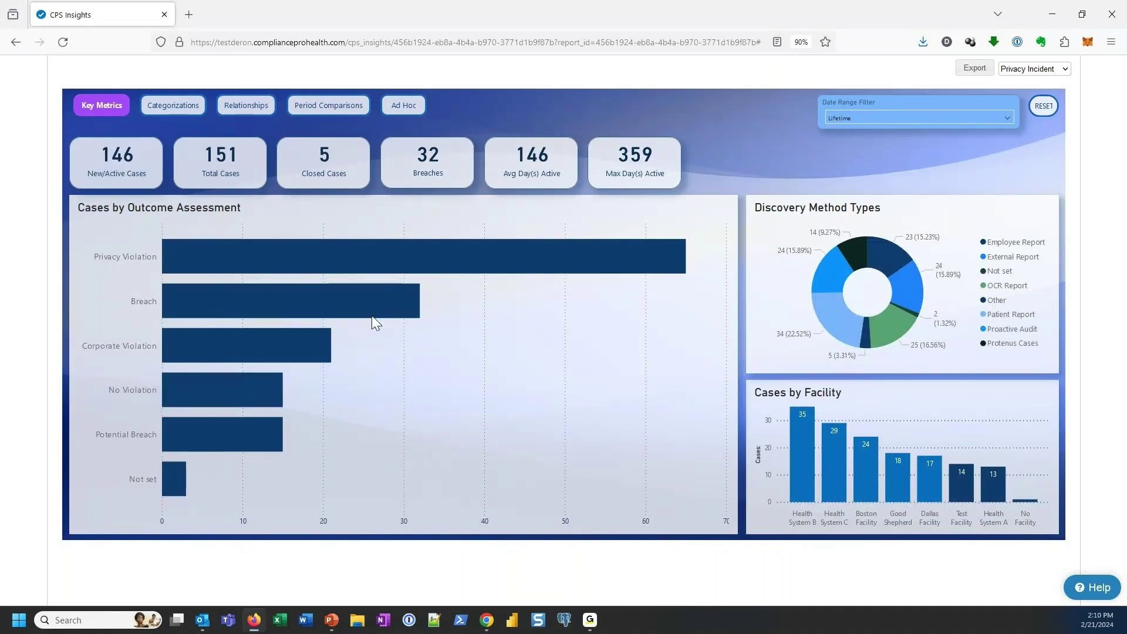
Cross-filter the Key Metrics page by the Breach, Corporate Violation and Privacy Violation outcomes in turn, and clear the filter
mouse_move(380, 318)
mouse_move(347, 310)
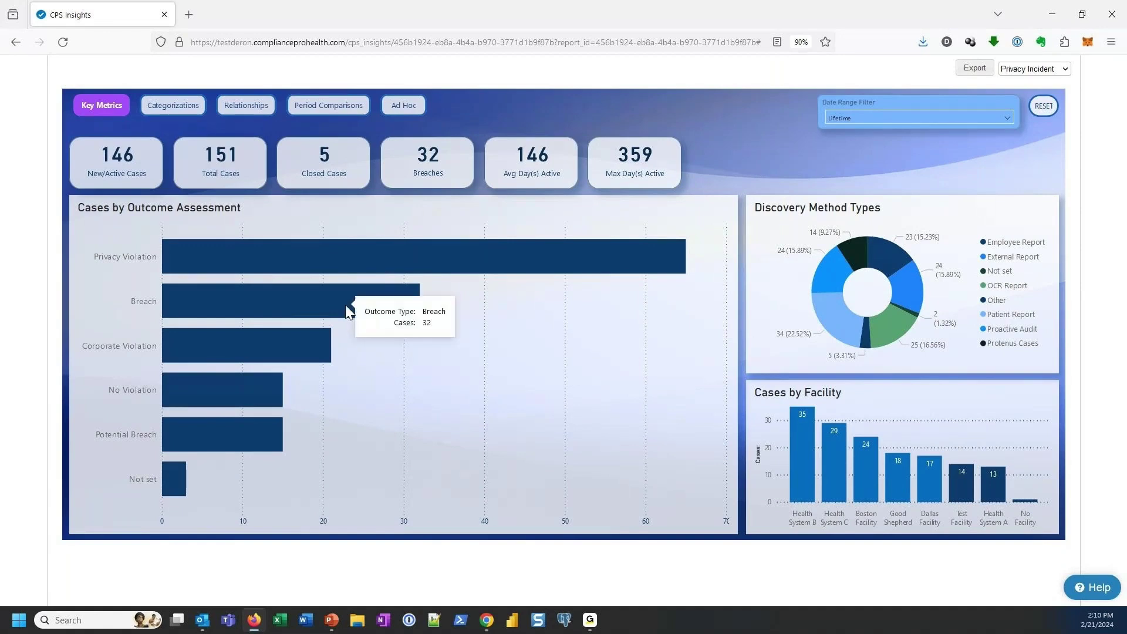
left_click(284, 307)
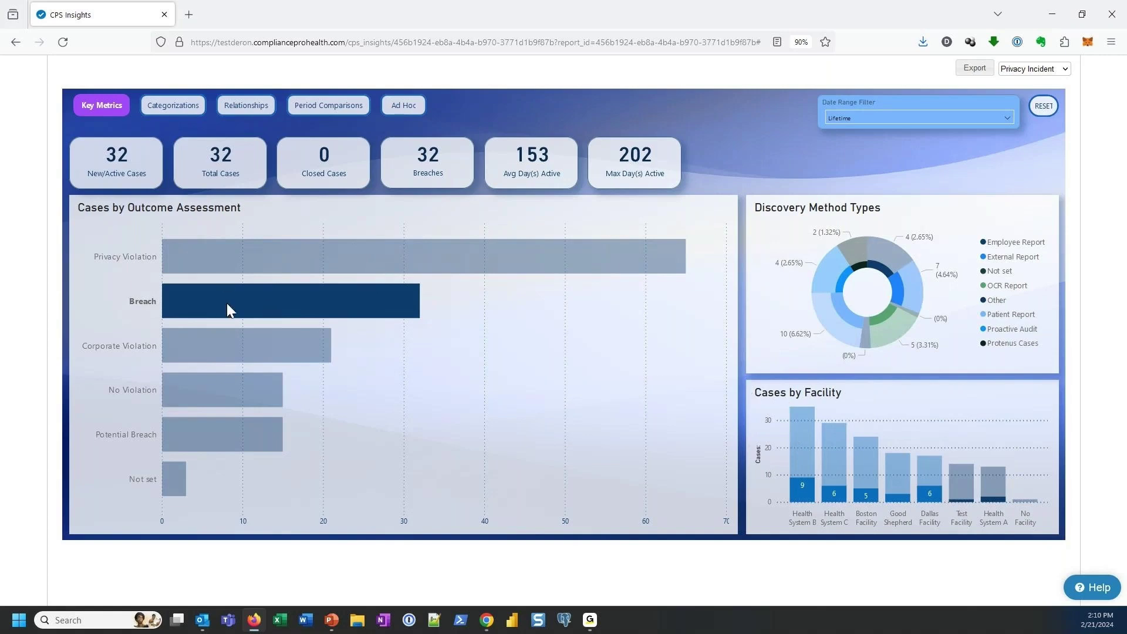
mouse_move(230, 301)
mouse_move(844, 308)
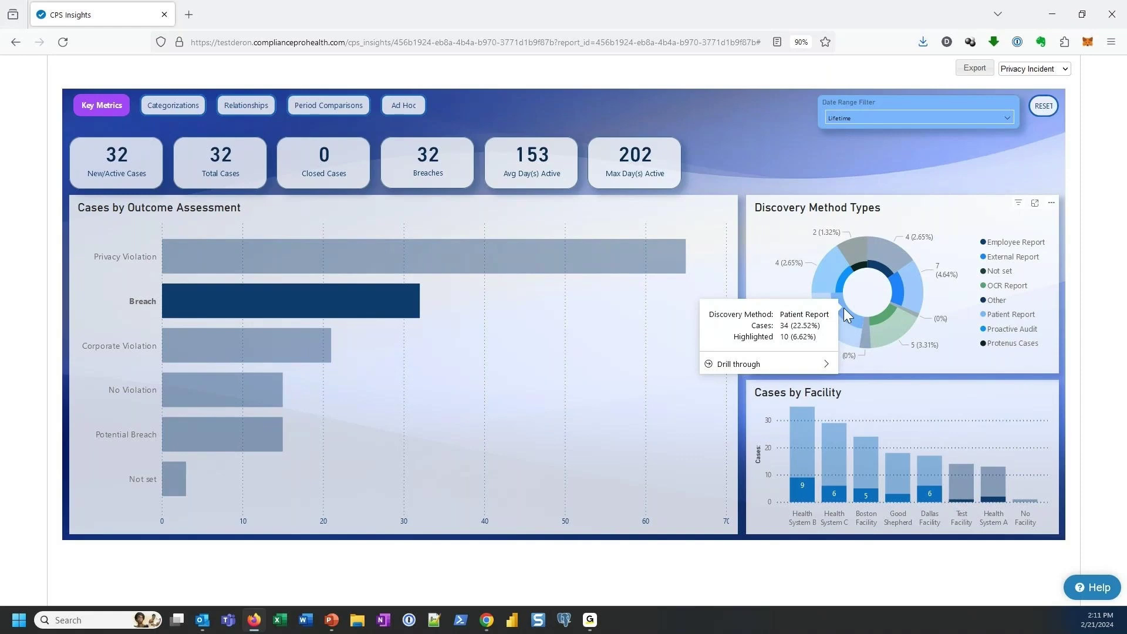
left_click(283, 352)
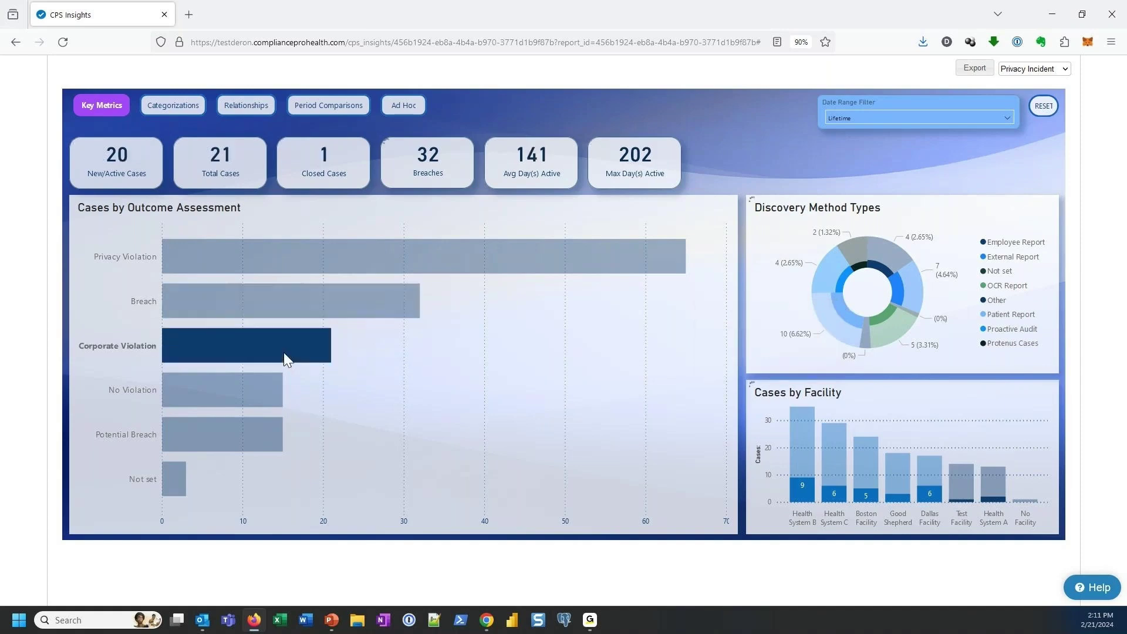
left_click(302, 258)
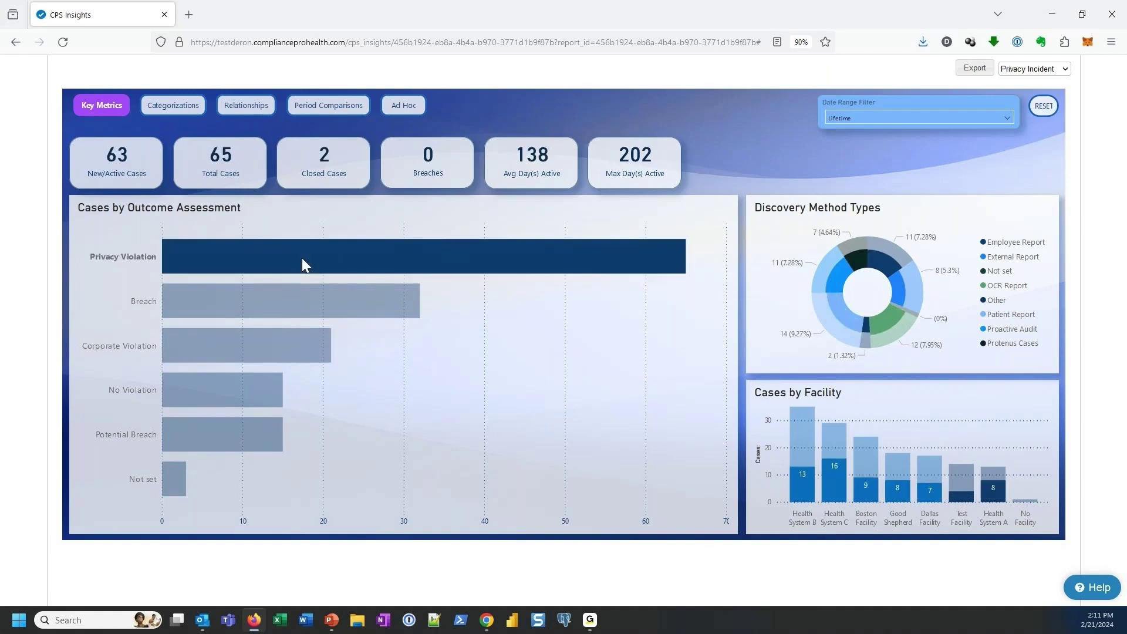
left_click(302, 259)
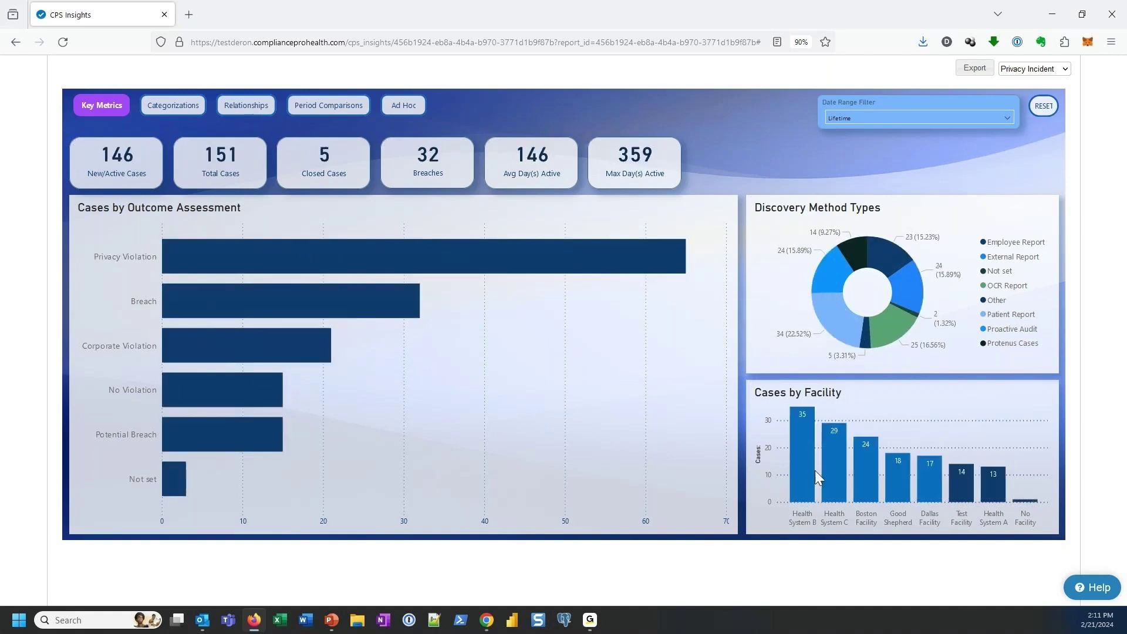
Cross-filter the metrics by the Health System C facility and by the External Report discovery method, clearing each filter
left_click(837, 465)
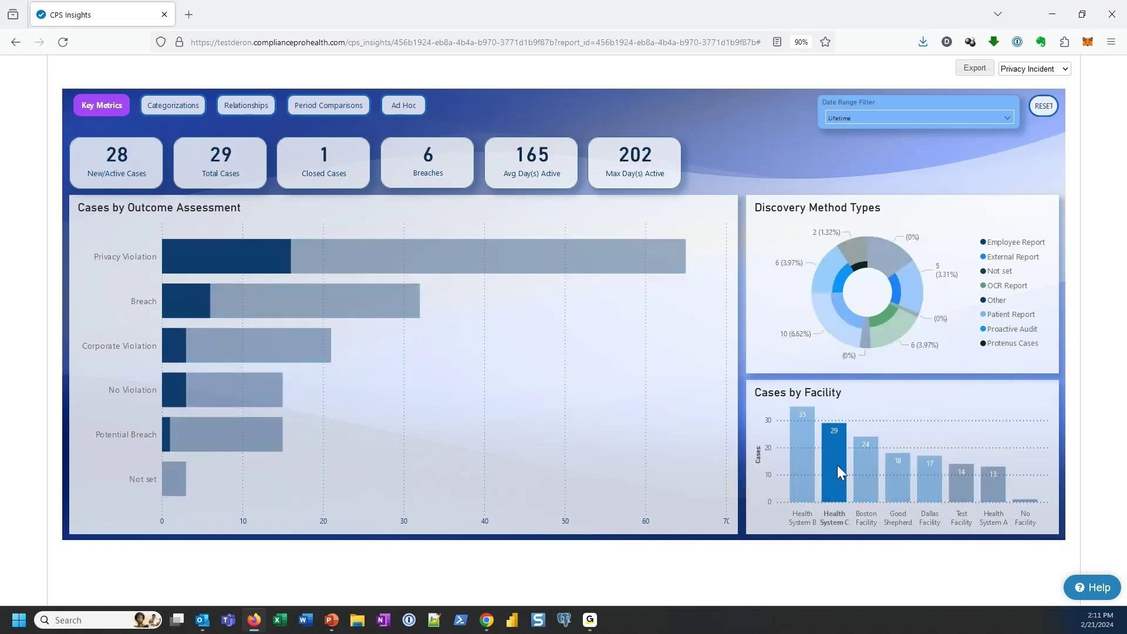
left_click(836, 465)
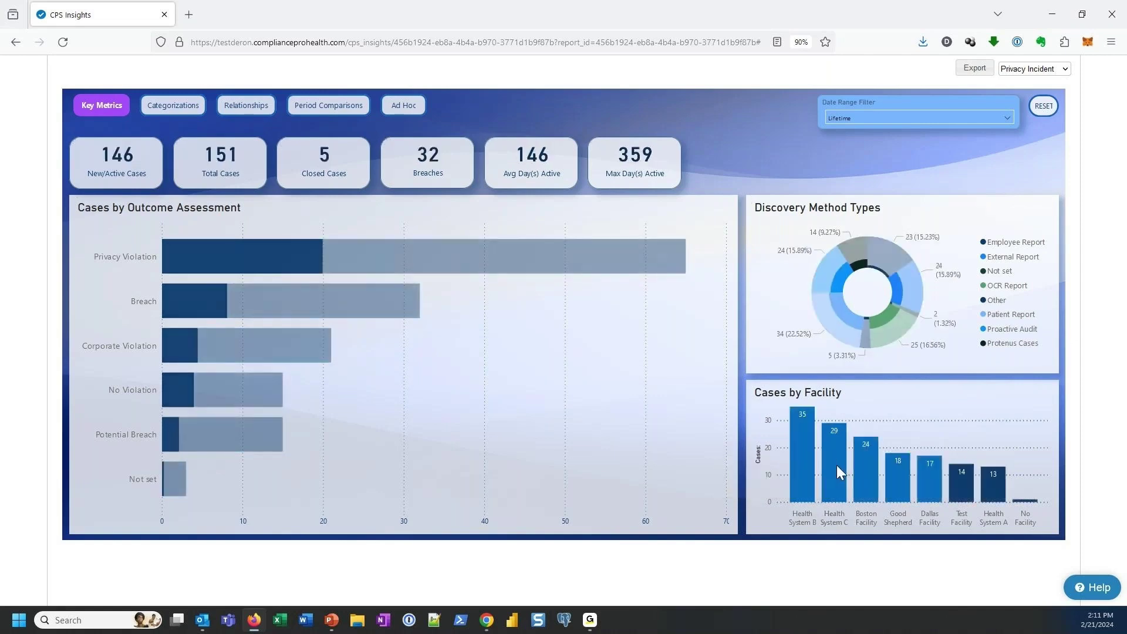
left_click(913, 289)
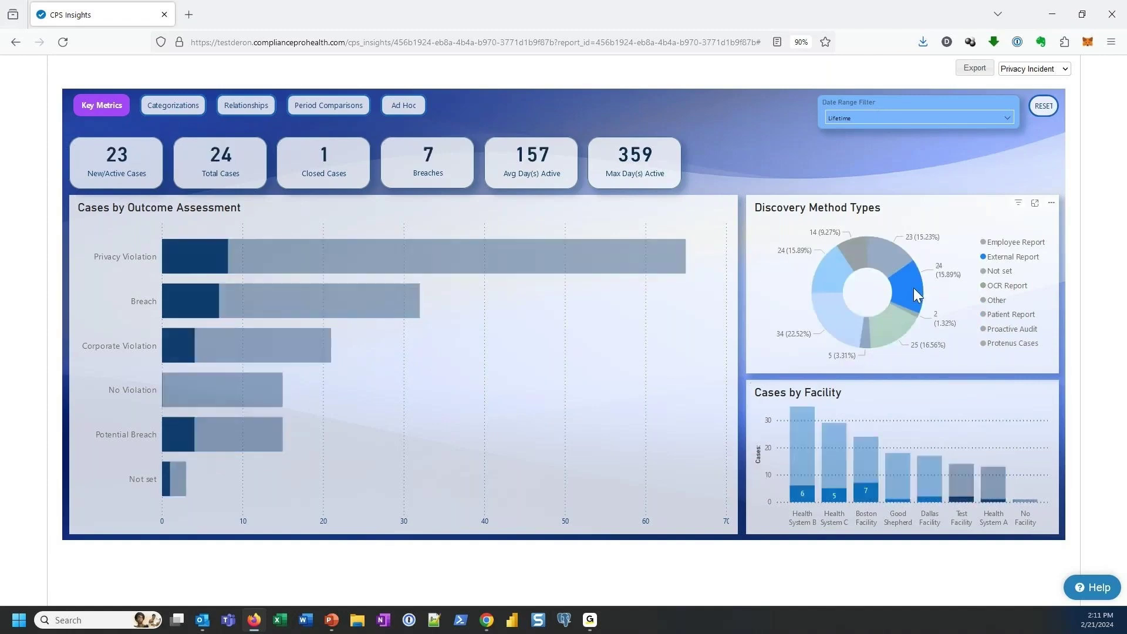
left_click(914, 288)
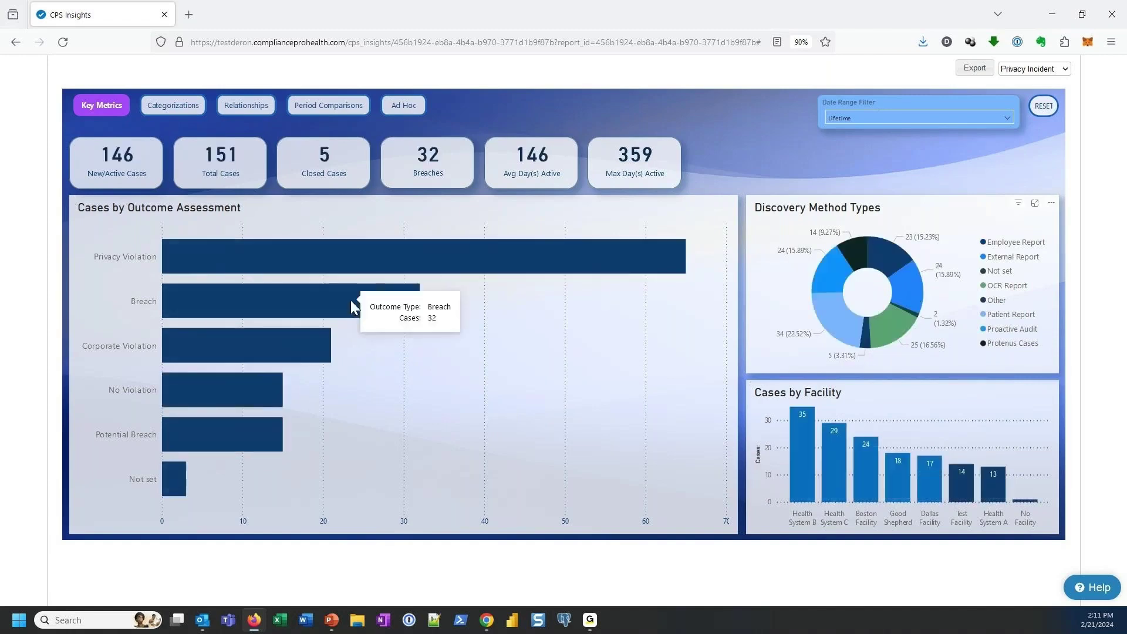
Show the drill-through options for the Breach bar in Cases by Outcome Assessment
right_click(285, 306)
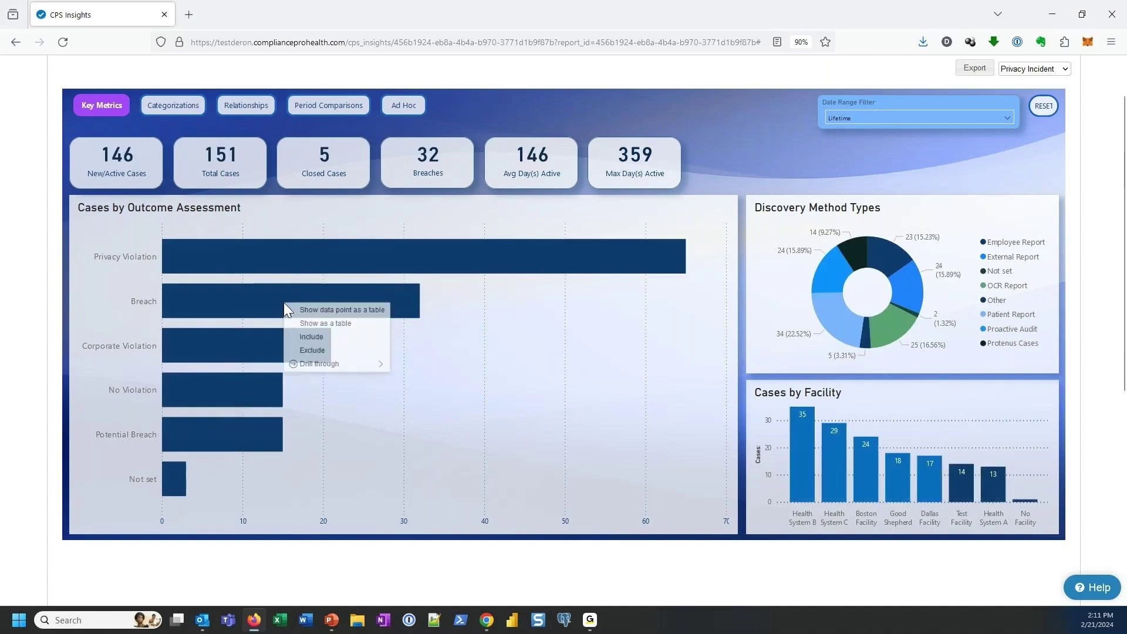
mouse_move(322, 366)
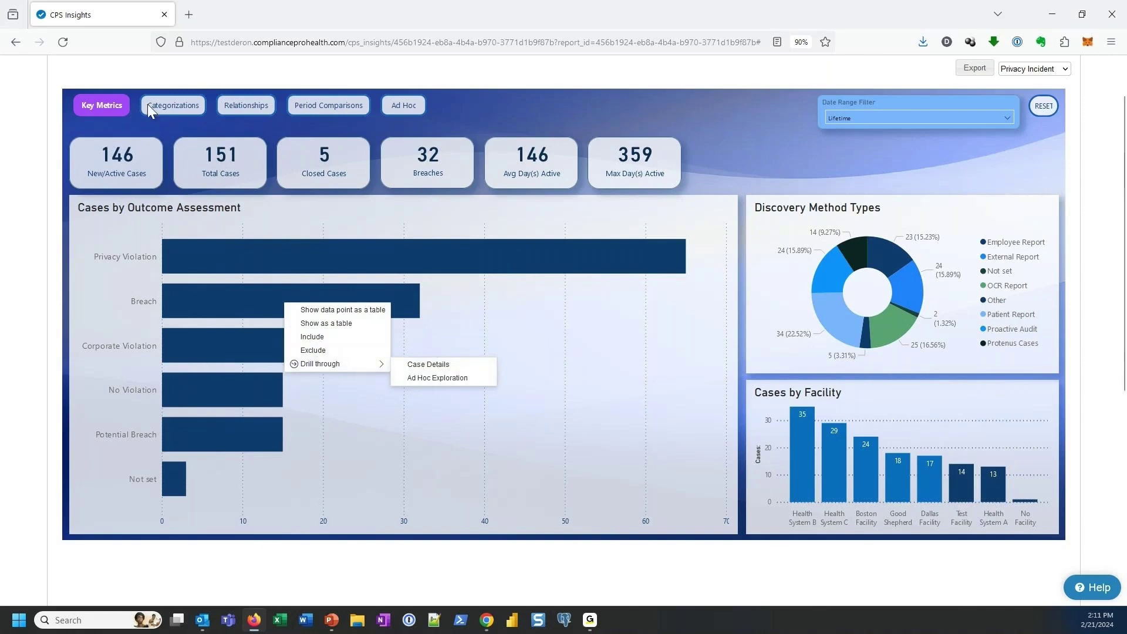
Open the Categorizations page and check the available actions for the Improper Disposal bar in Cases by Incident Type
left_click(174, 103)
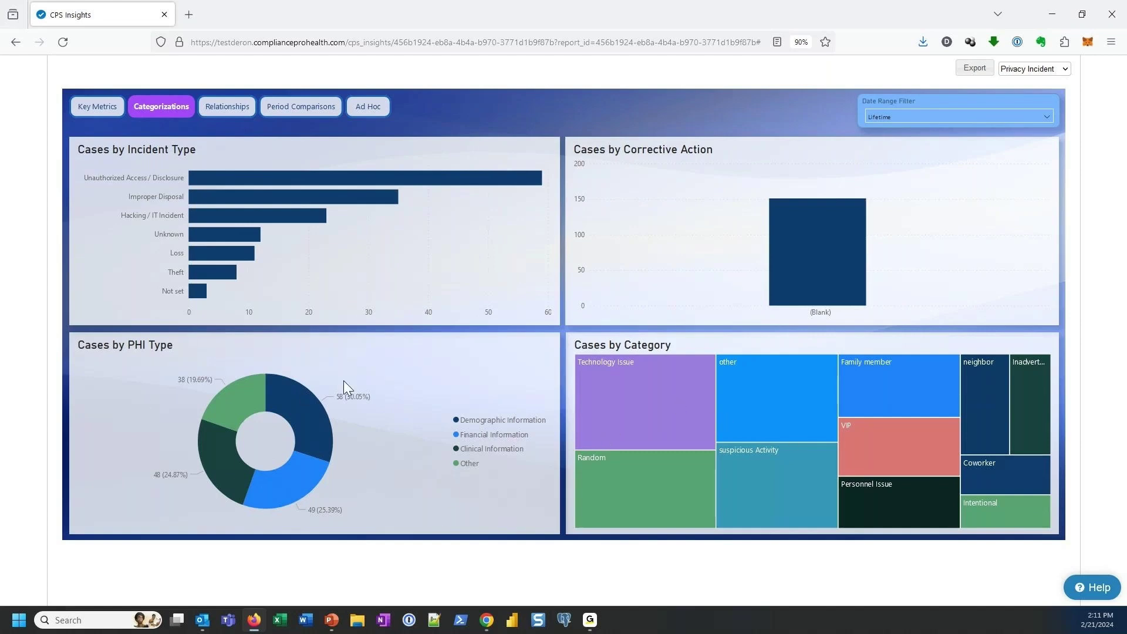
right_click(308, 199)
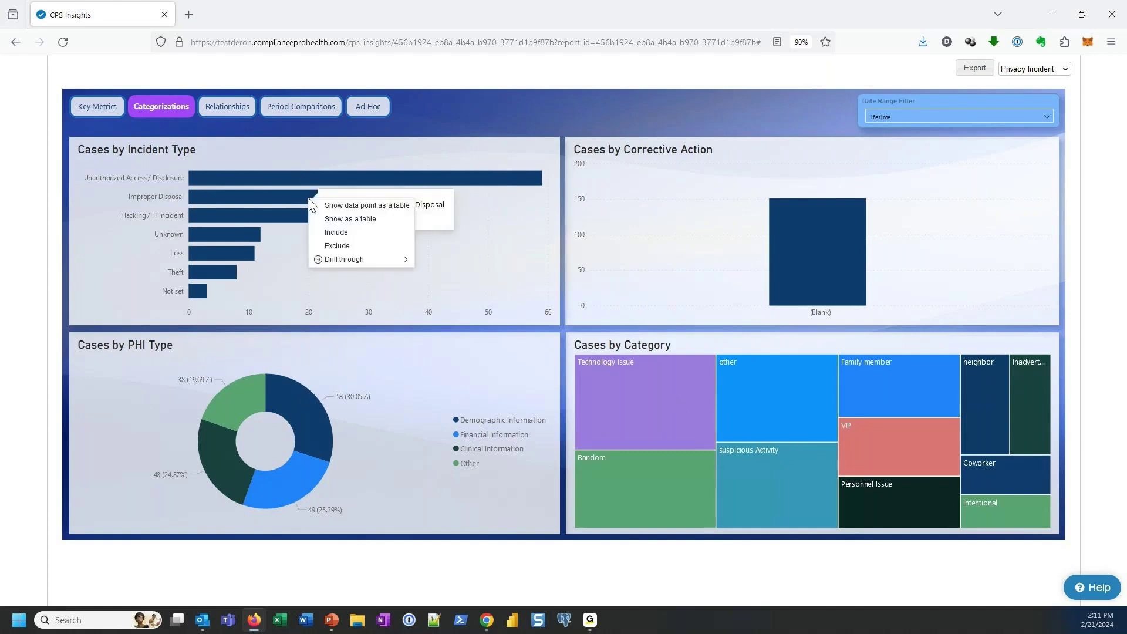
left_click(367, 147)
Inspect the Cases by Category treemap and show the drill-through options for the suspicious Activity category
mouse_move(637, 417)
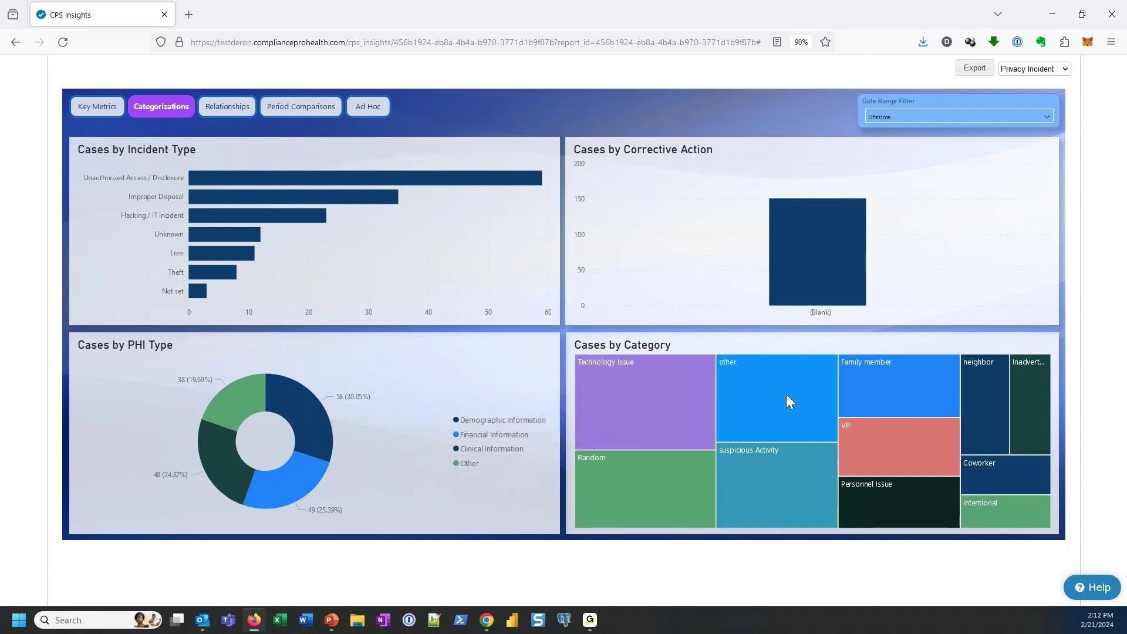
mouse_move(665, 434)
mouse_move(663, 483)
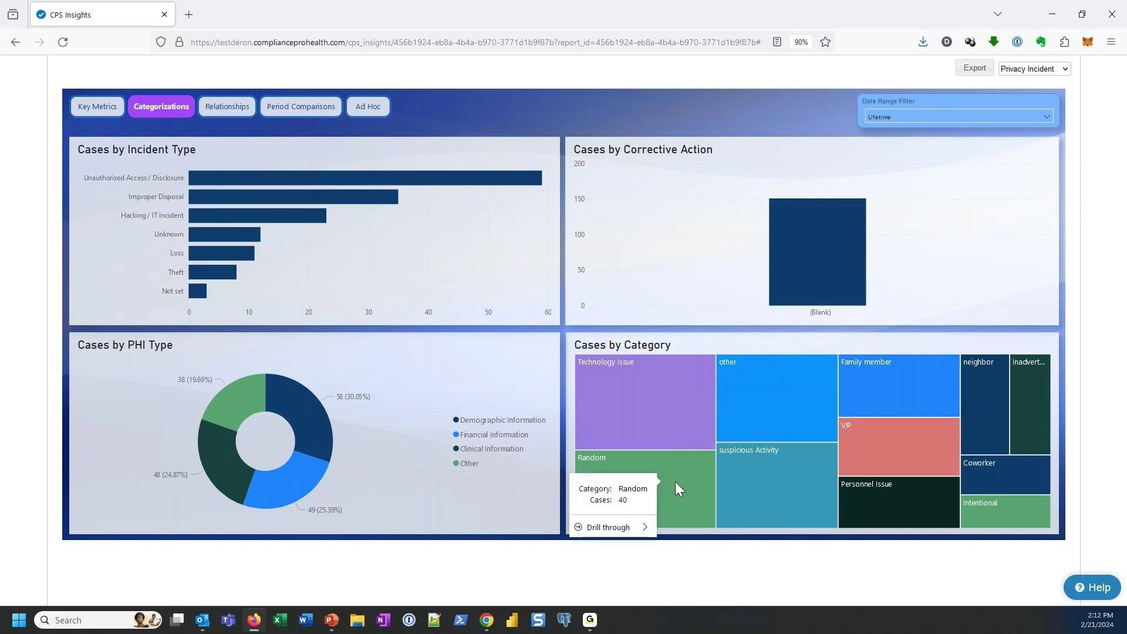
mouse_move(803, 476)
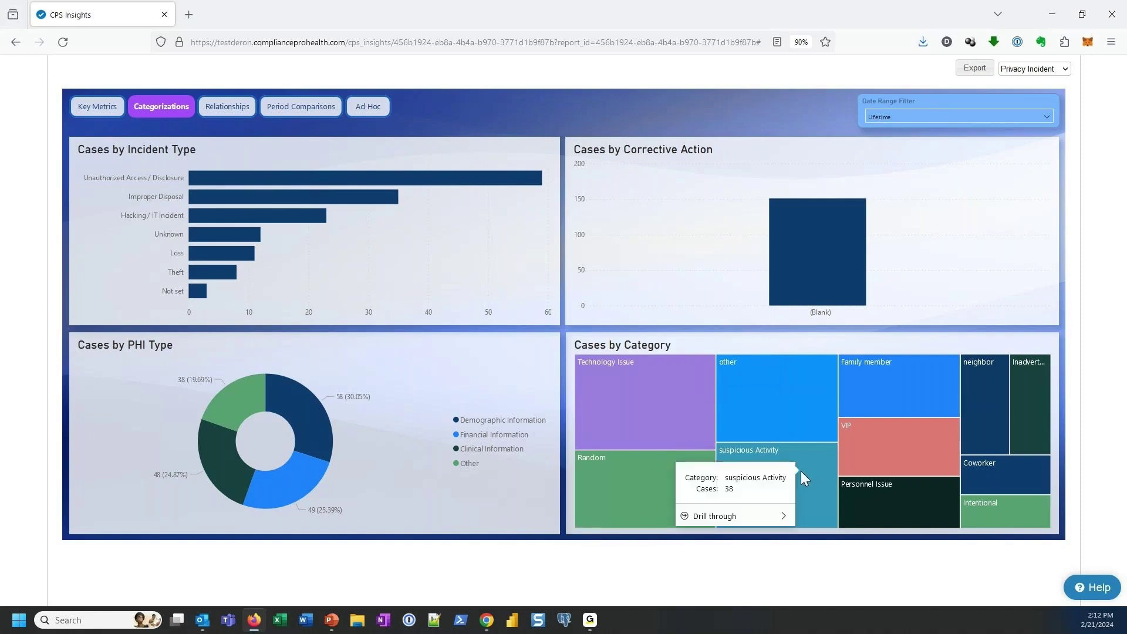
mouse_move(767, 520)
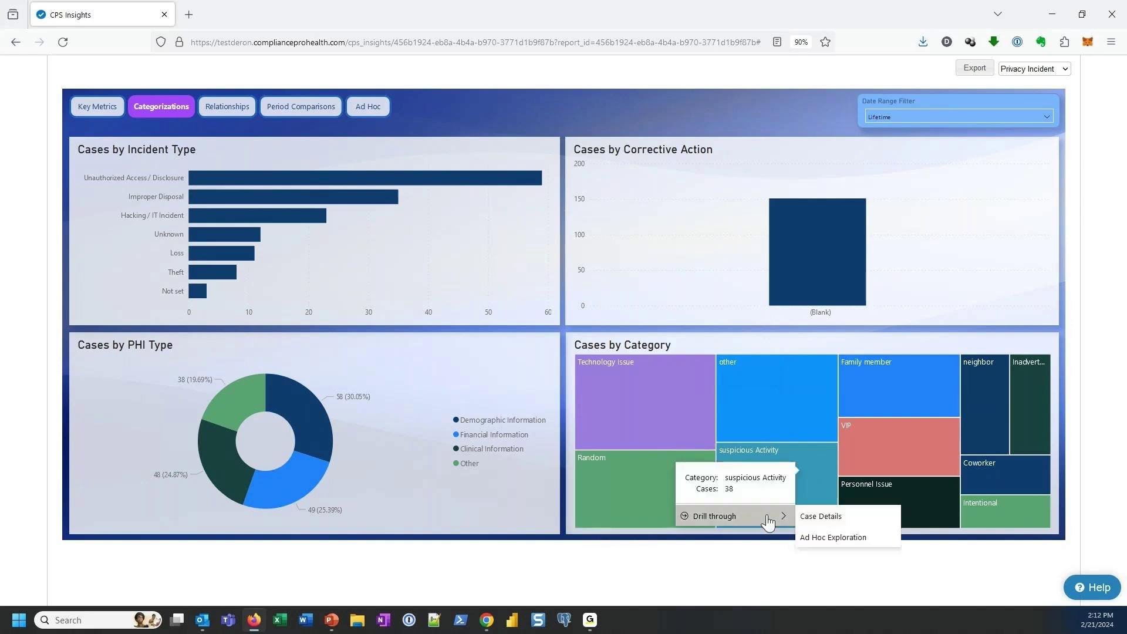
Drill through to the Case Details for the suspicious Activity category and return to the Categorizations page
left_click(820, 516)
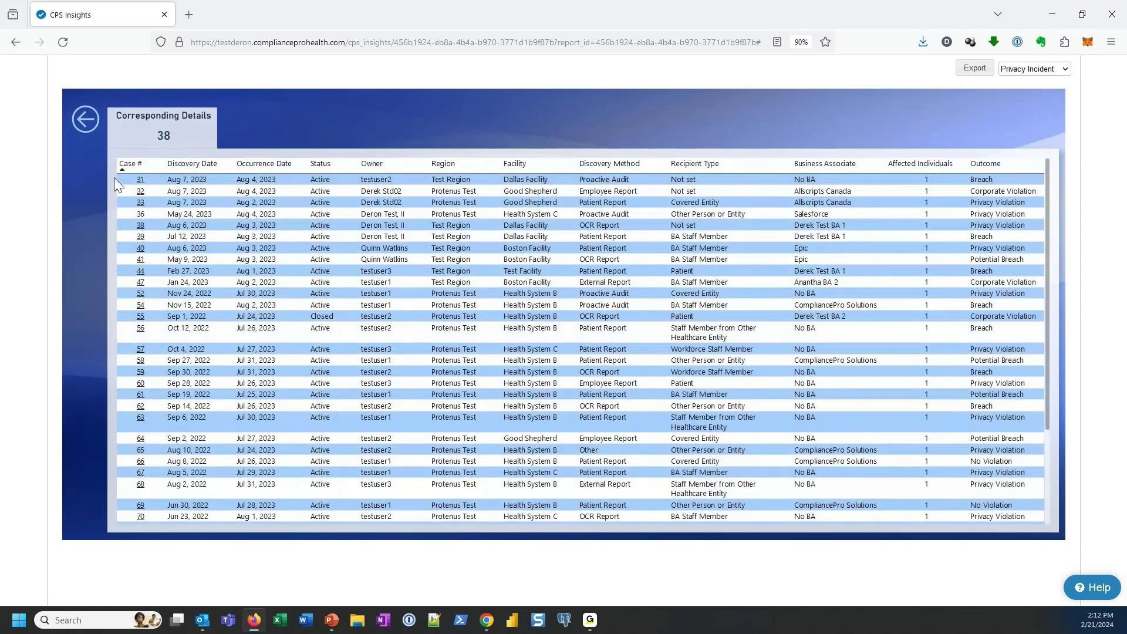
left_click(85, 121)
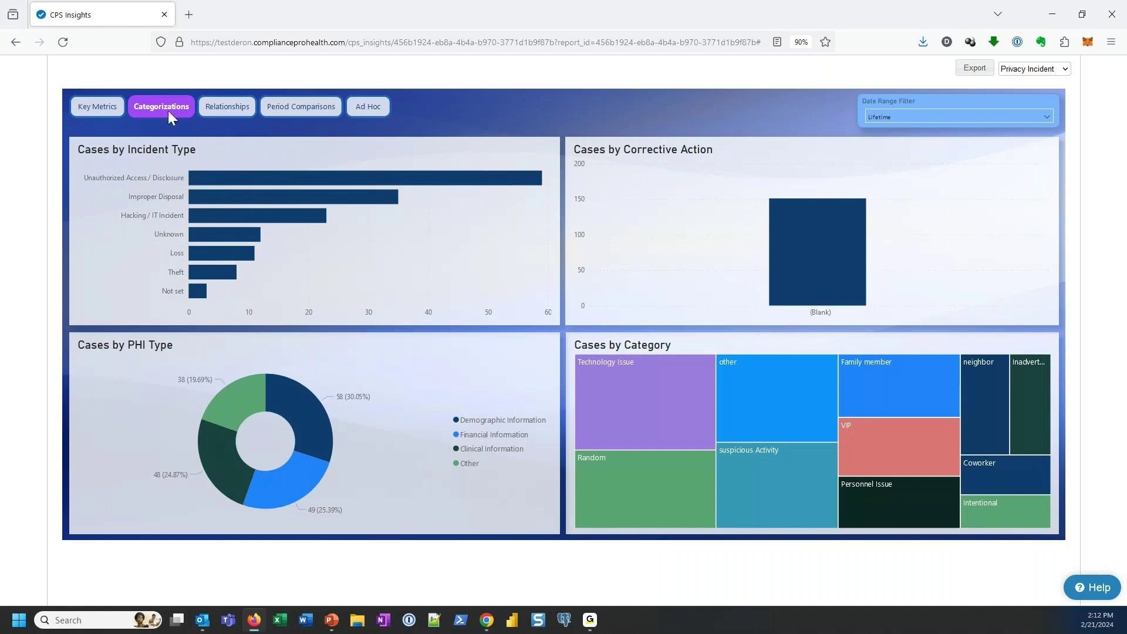
Open the Relationships page and drill down into the Protenus Test region in Cases by Region/Facility
left_click(233, 111)
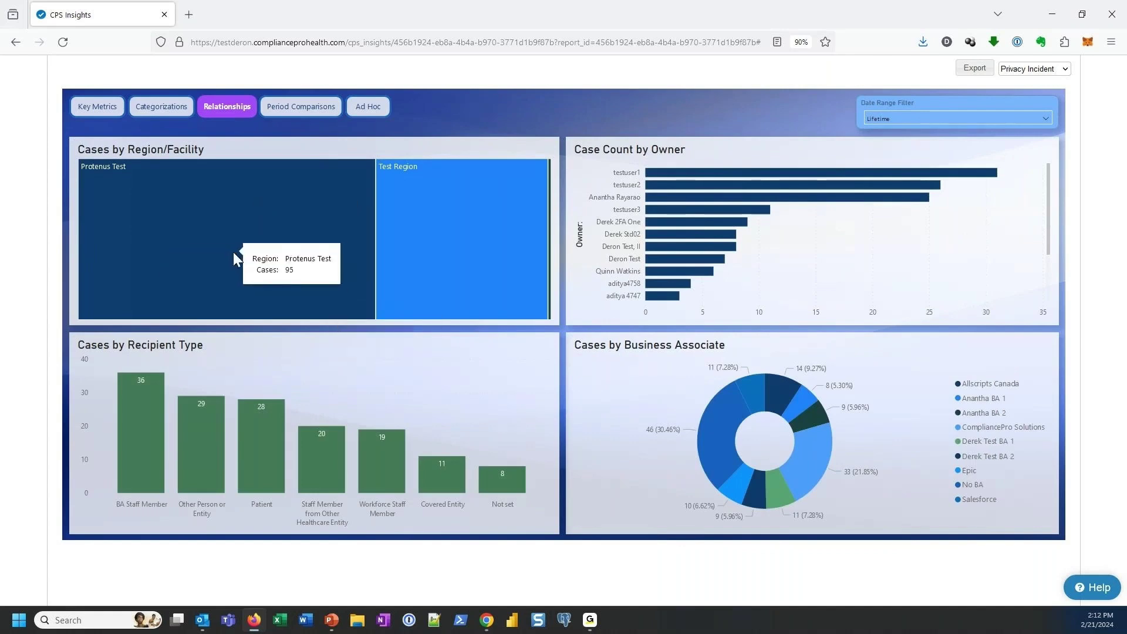
right_click(258, 242)
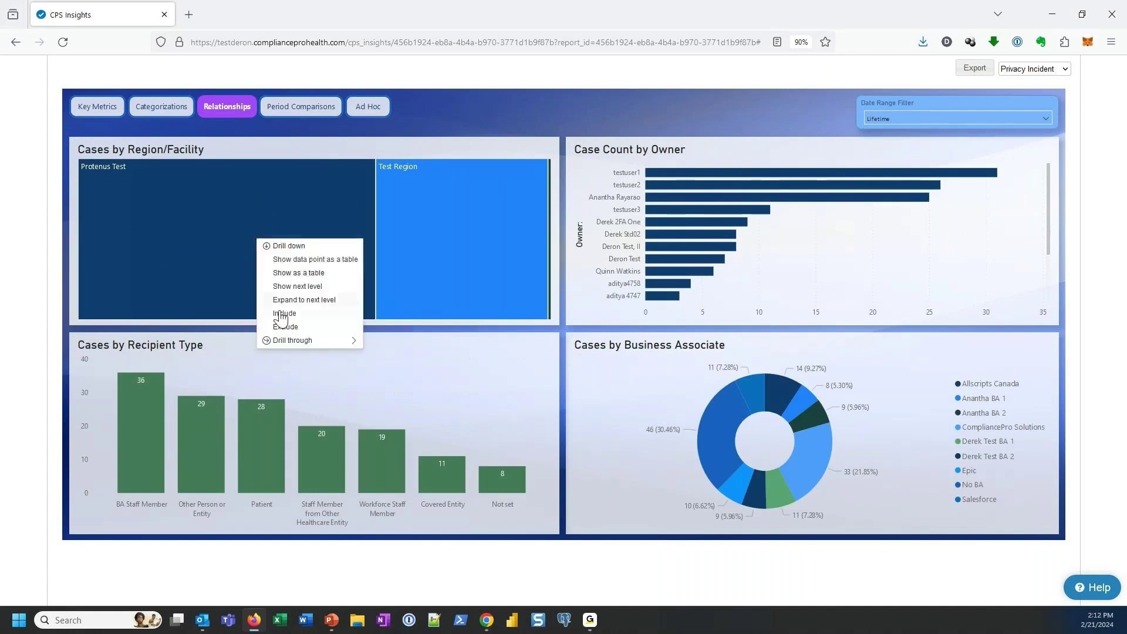
left_click(295, 247)
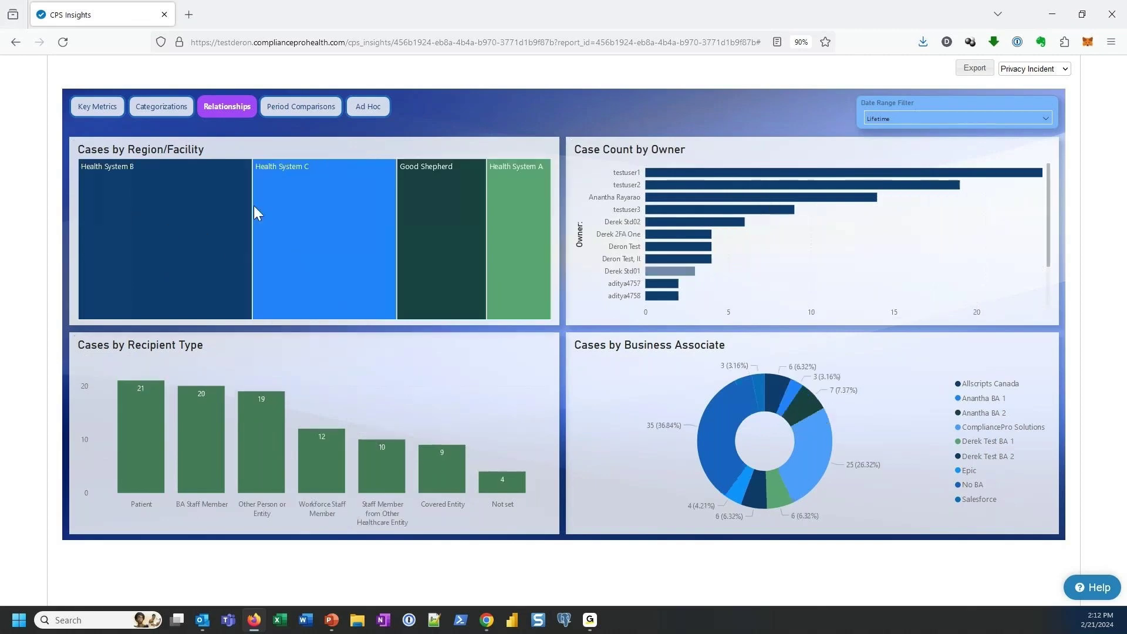
Cross-filter the Relationships charts by the Health System C and Good Shepherd facilities, and drill the treemap back up to regions
mouse_move(229, 237)
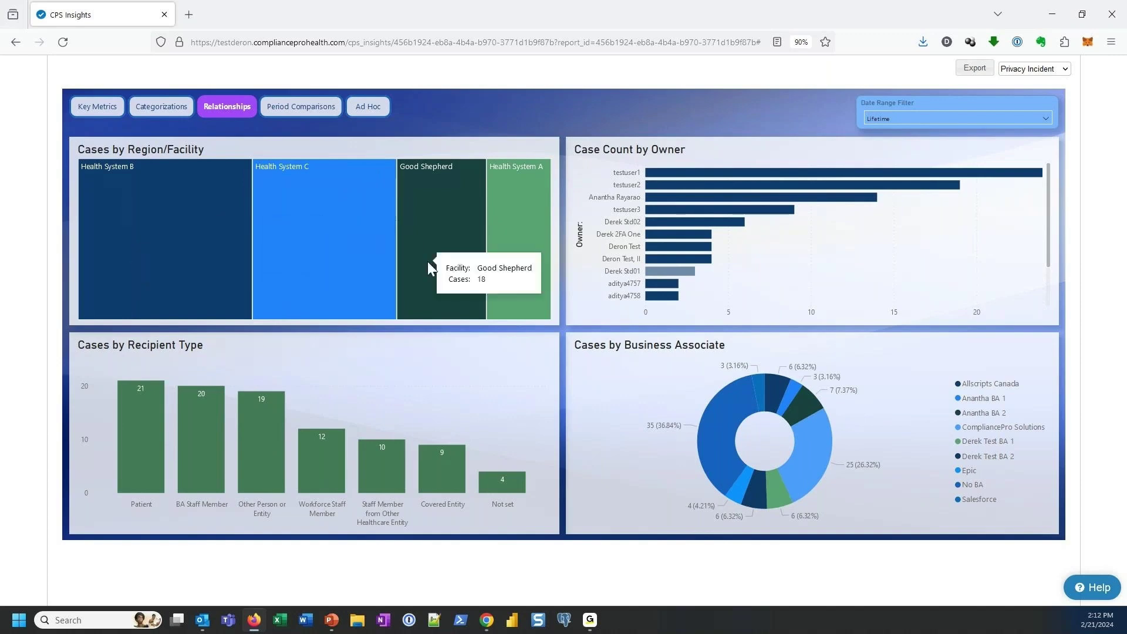
left_click(343, 257)
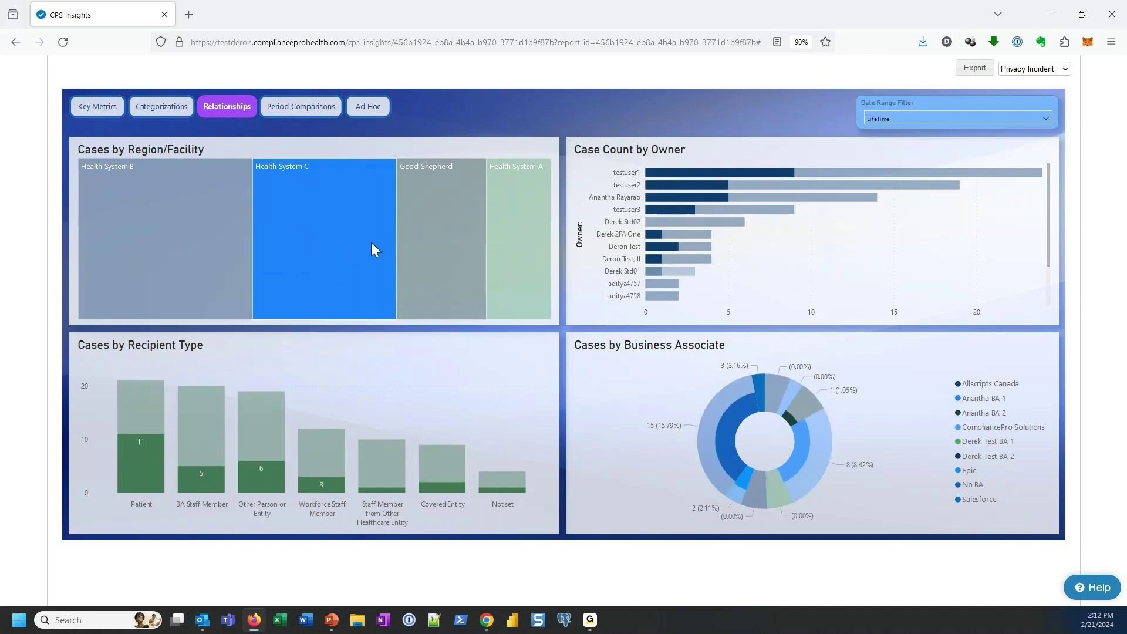
left_click(446, 262)
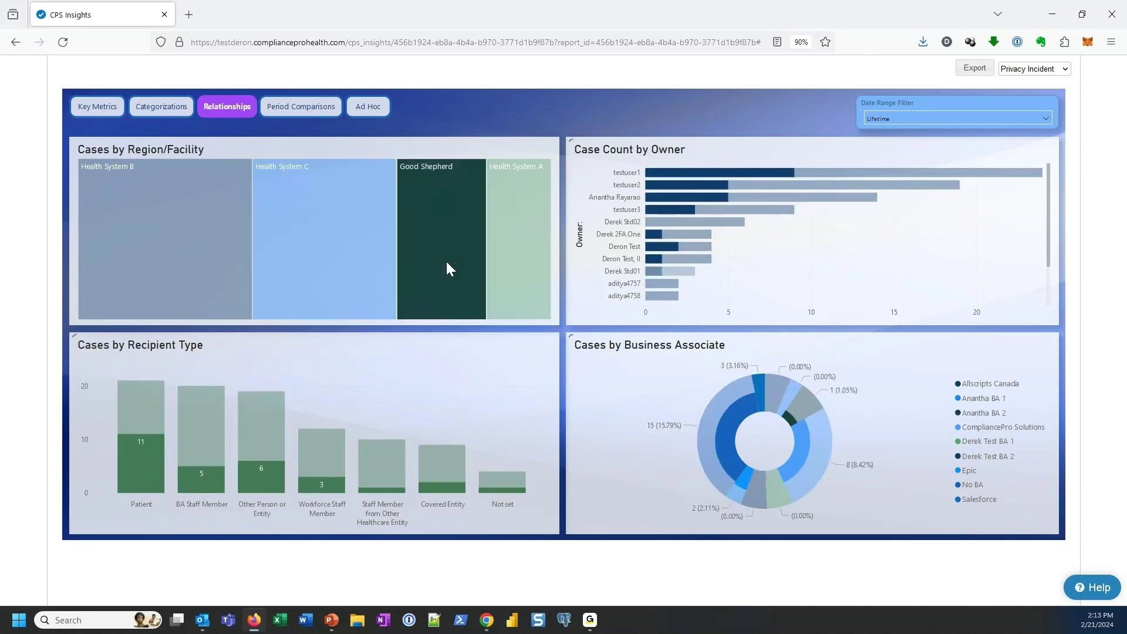
right_click(284, 230)
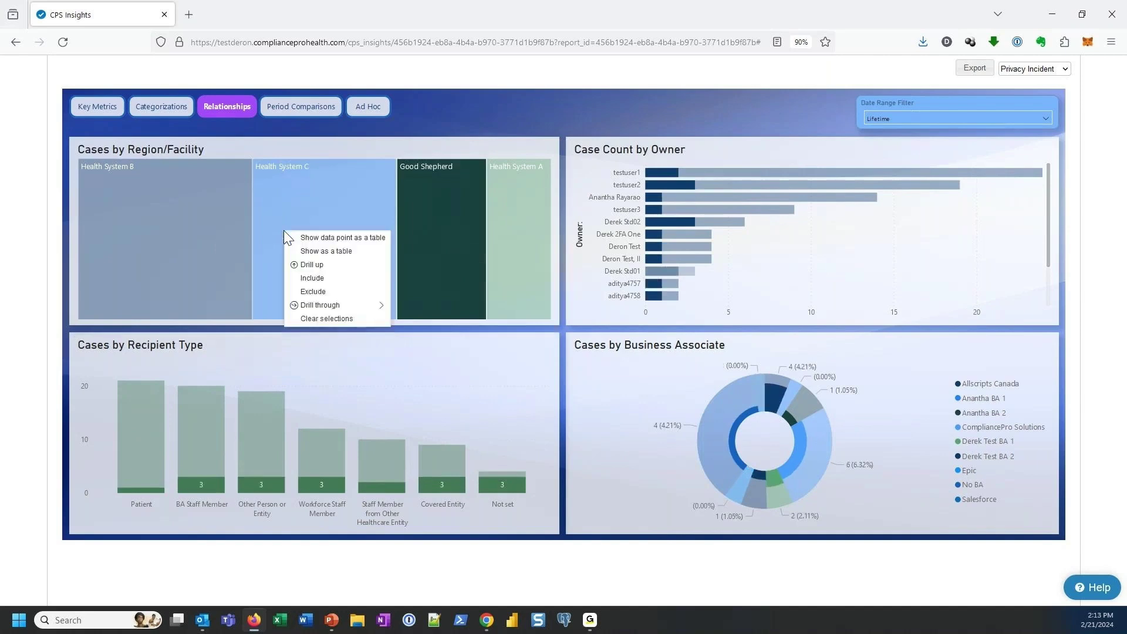
left_click(312, 264)
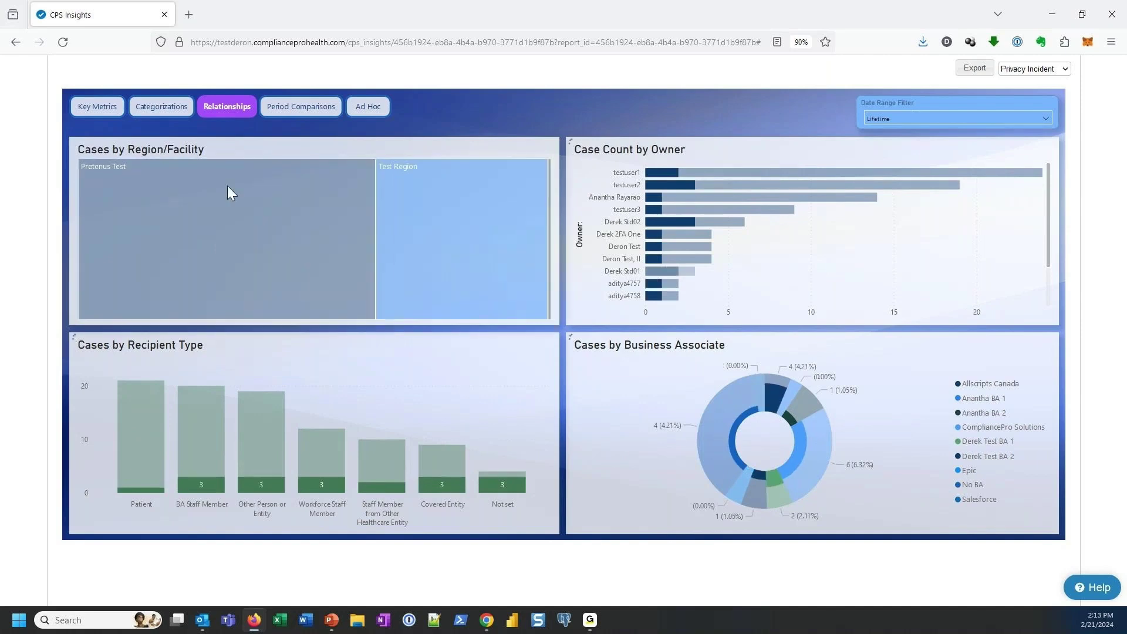
Cross-filter the Relationships charts by the Protenus Test and Test Region regions, and clear the selection
left_click(335, 239)
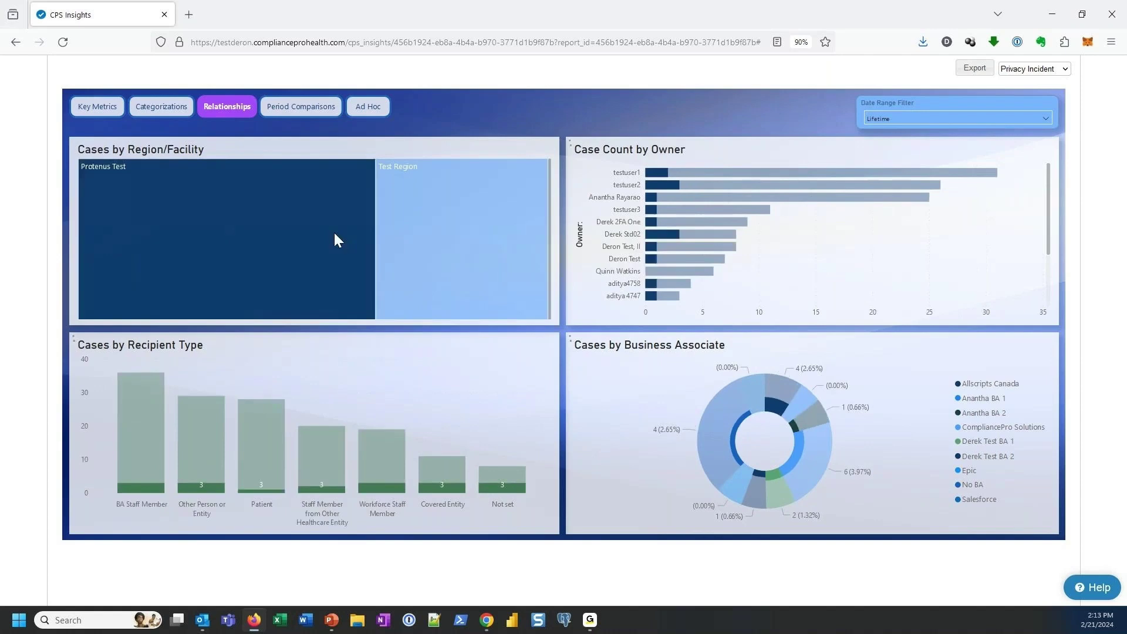
left_click(432, 256)
left_click(316, 209)
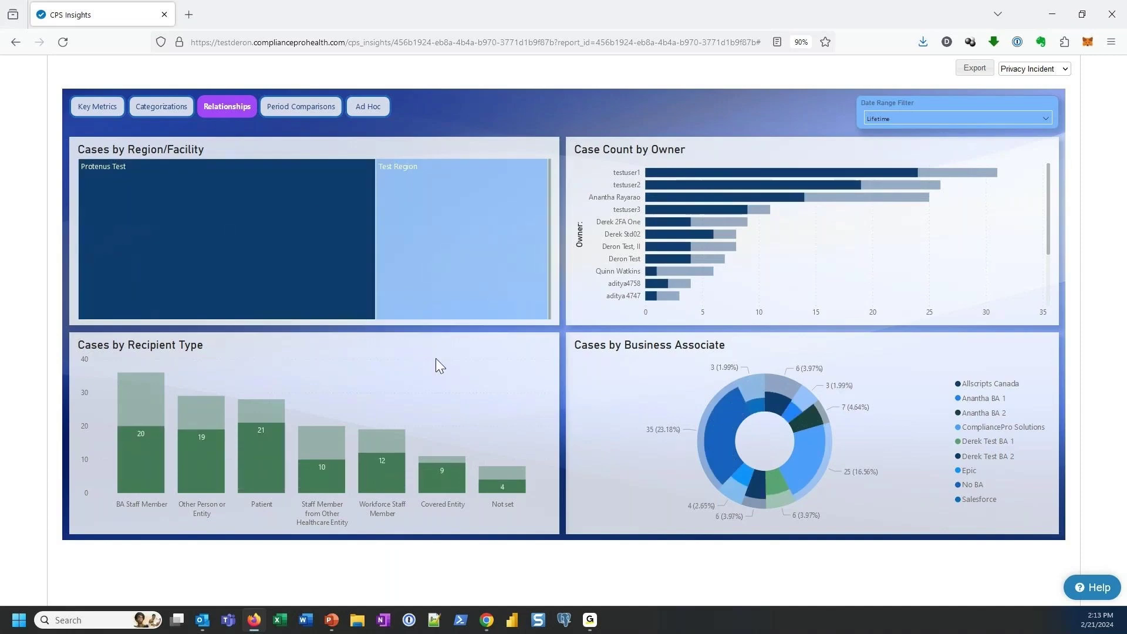
left_click(351, 271)
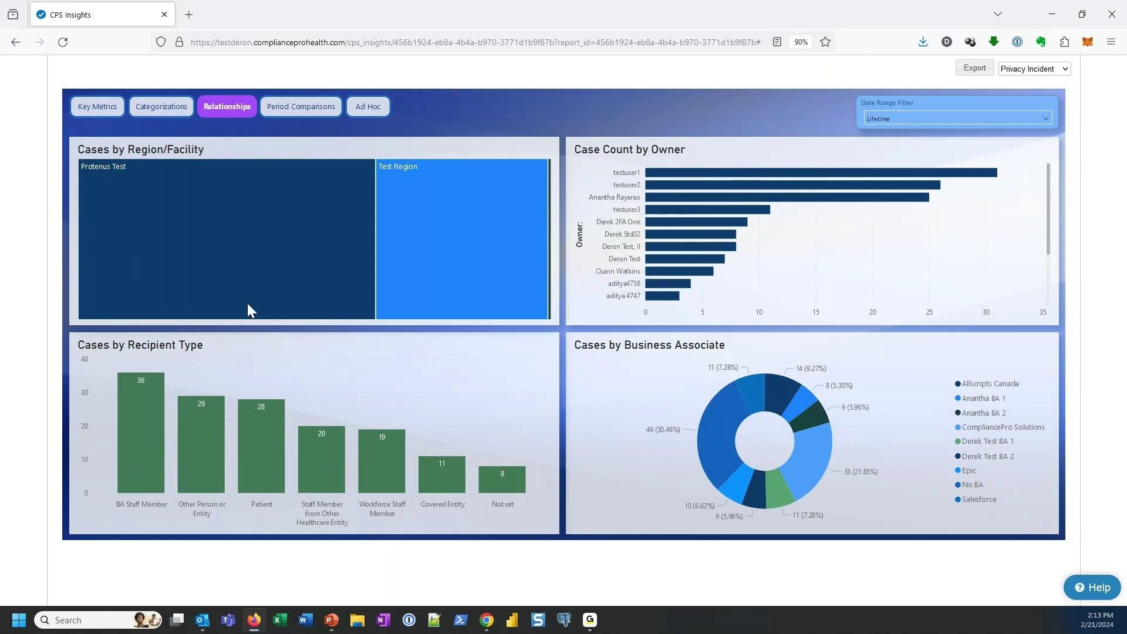
Open the Period Comparisons page, drill the year-over-year chart up to quarters and inspect the Q1 and Q2 case counts
left_click(299, 121)
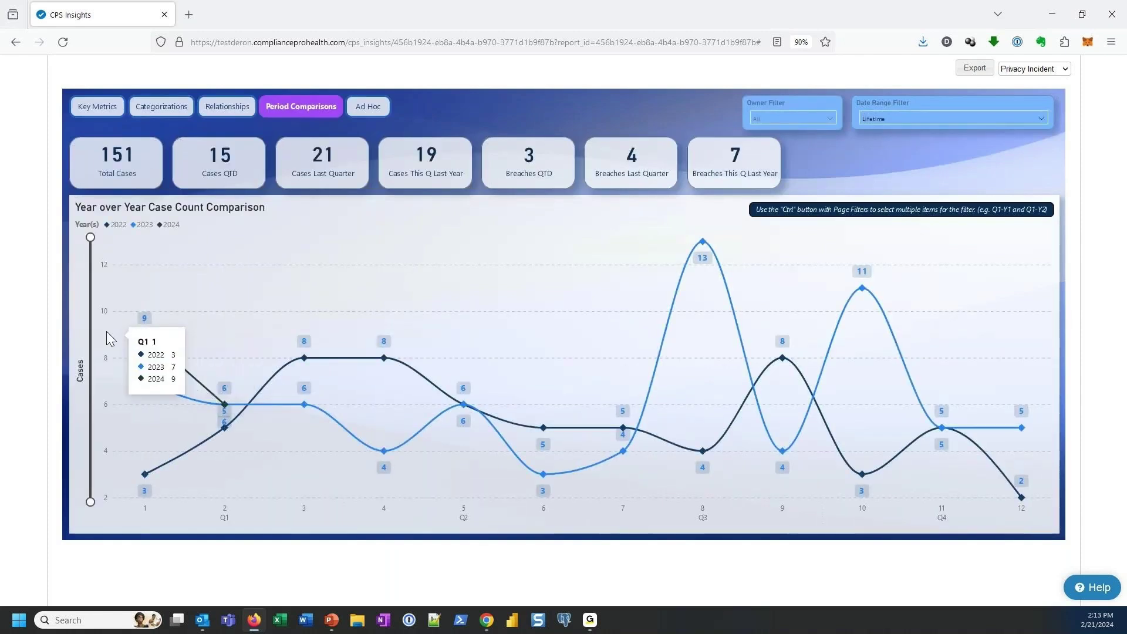
mouse_move(135, 334)
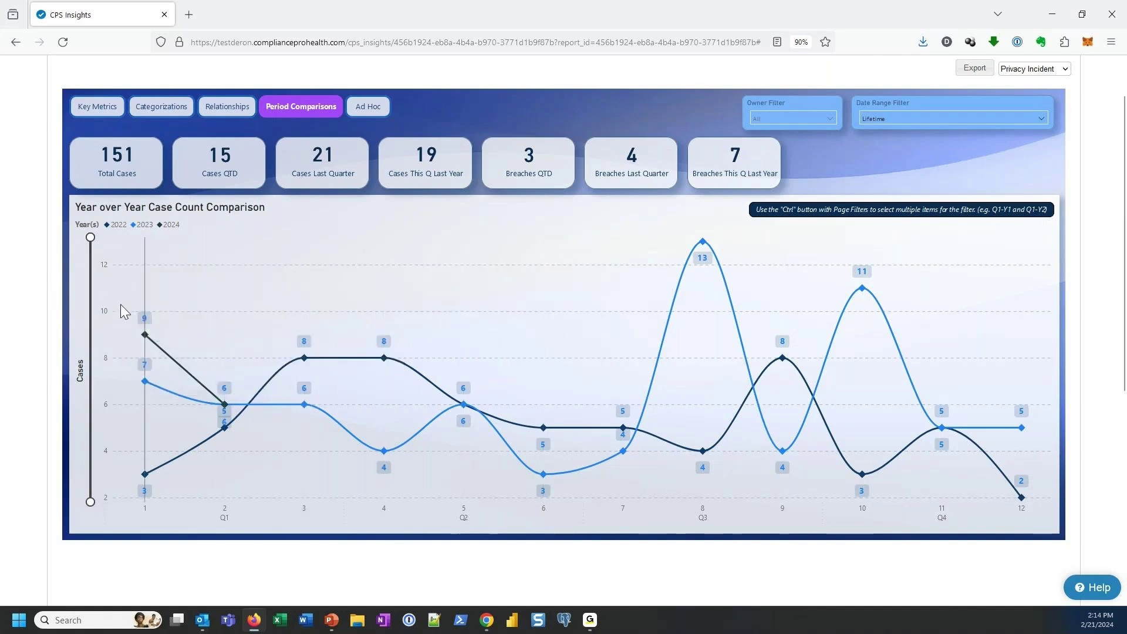
right_click(164, 277)
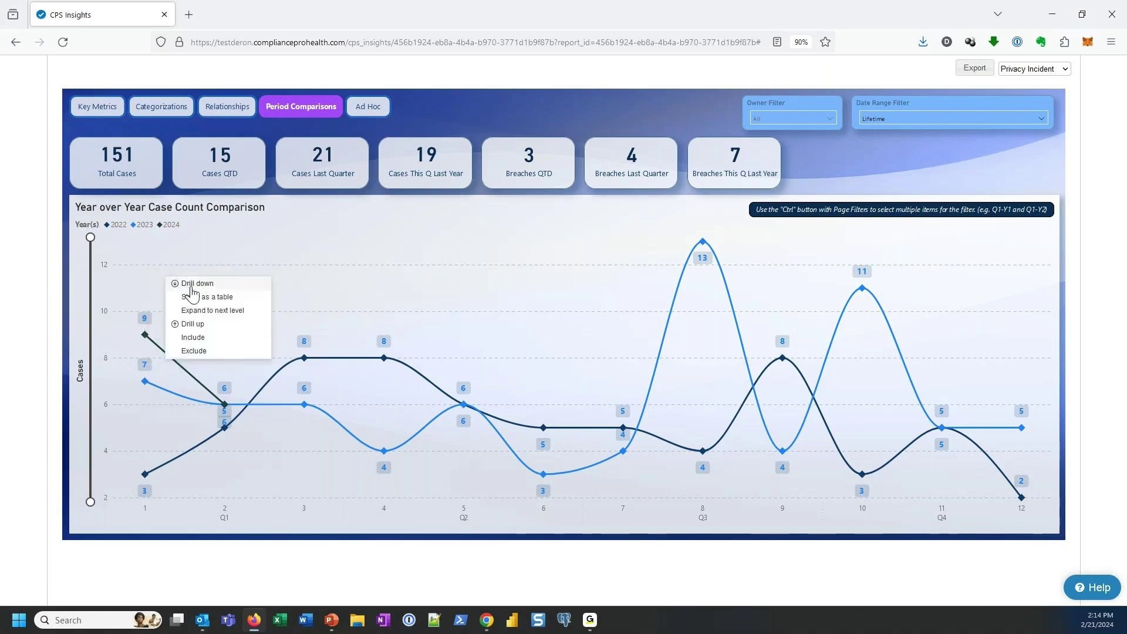
left_click(199, 326)
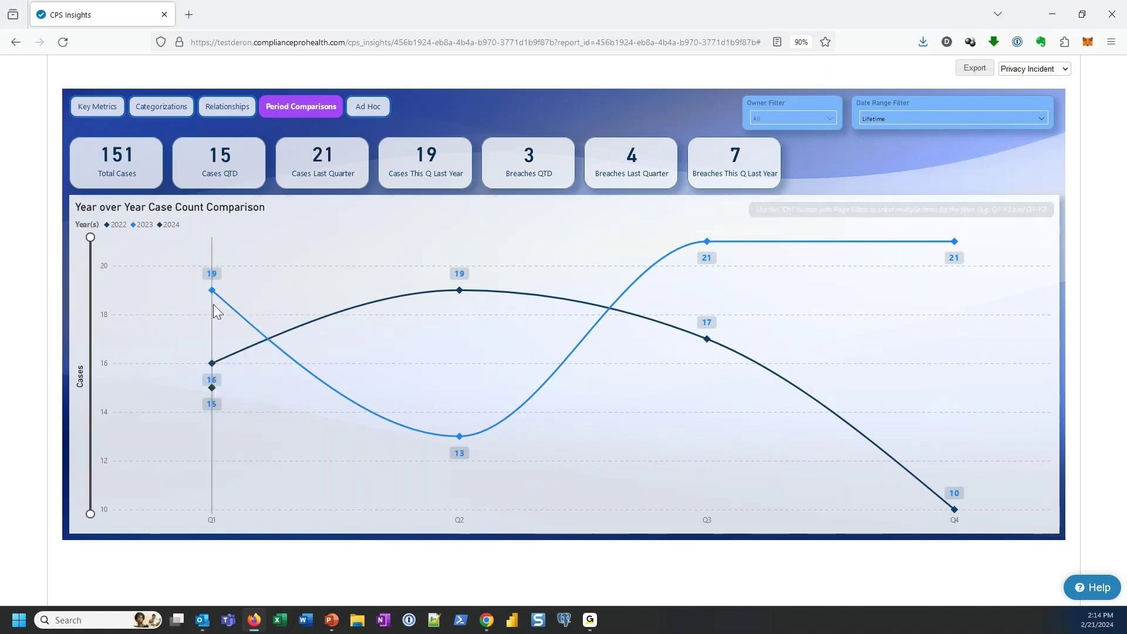
mouse_move(215, 306)
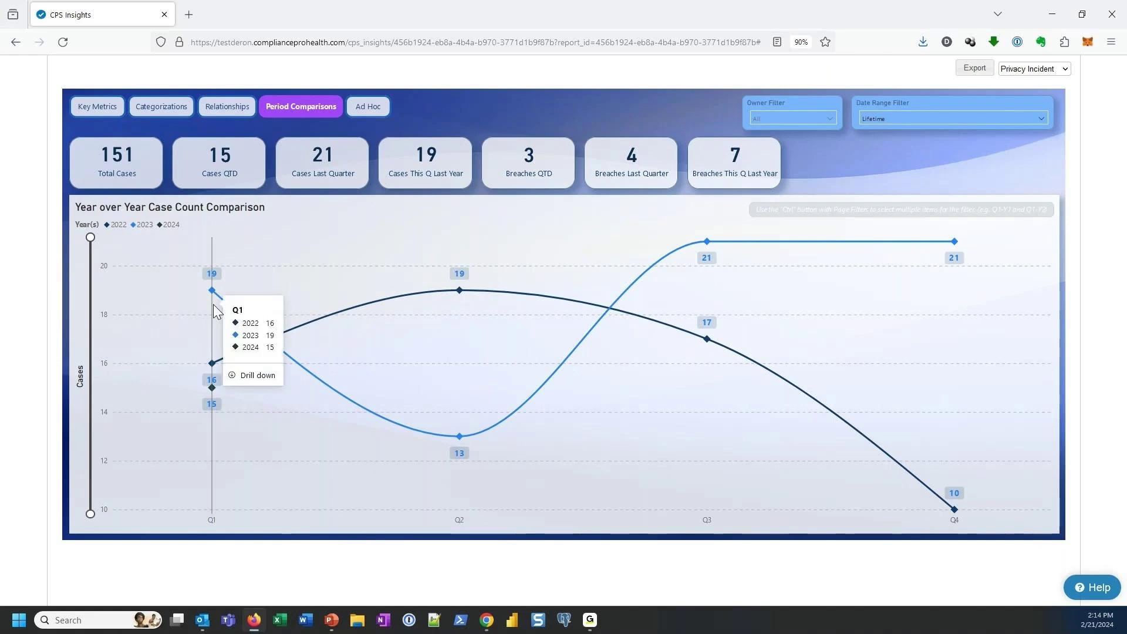
mouse_move(443, 332)
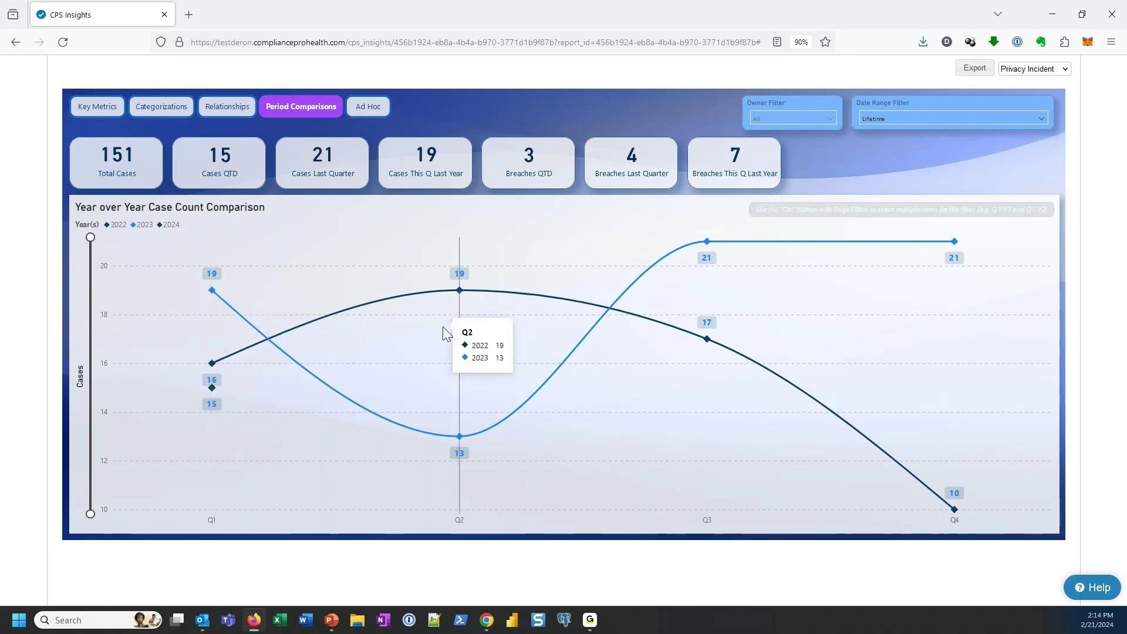
Expand the Year over Year Case Count Comparison chart from quarters to the monthly level
right_click(326, 273)
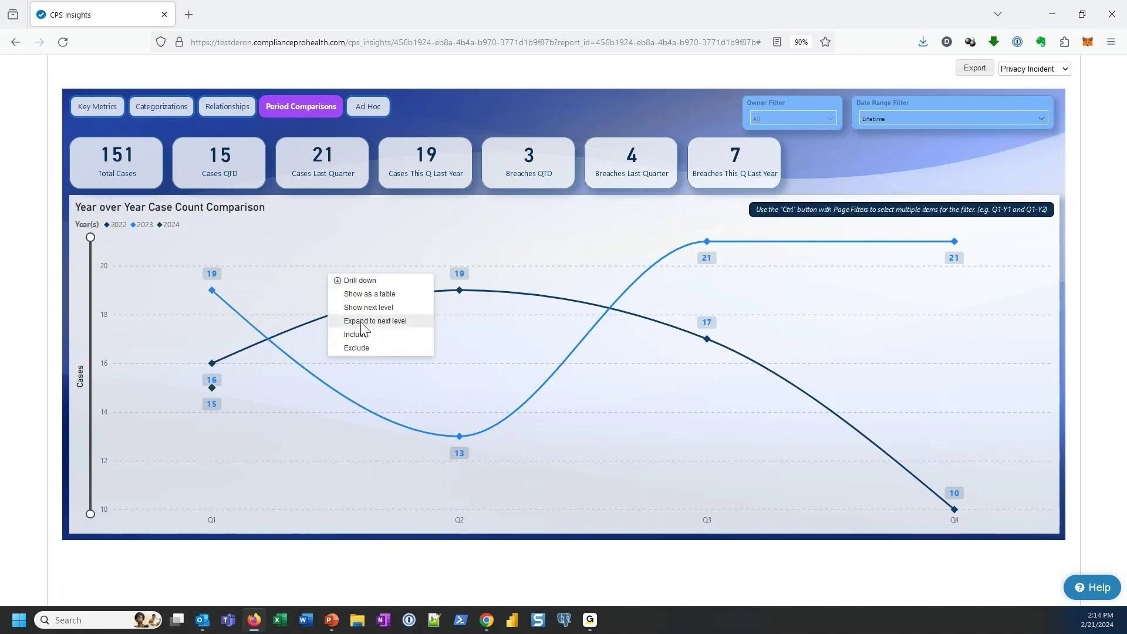
left_click(352, 320)
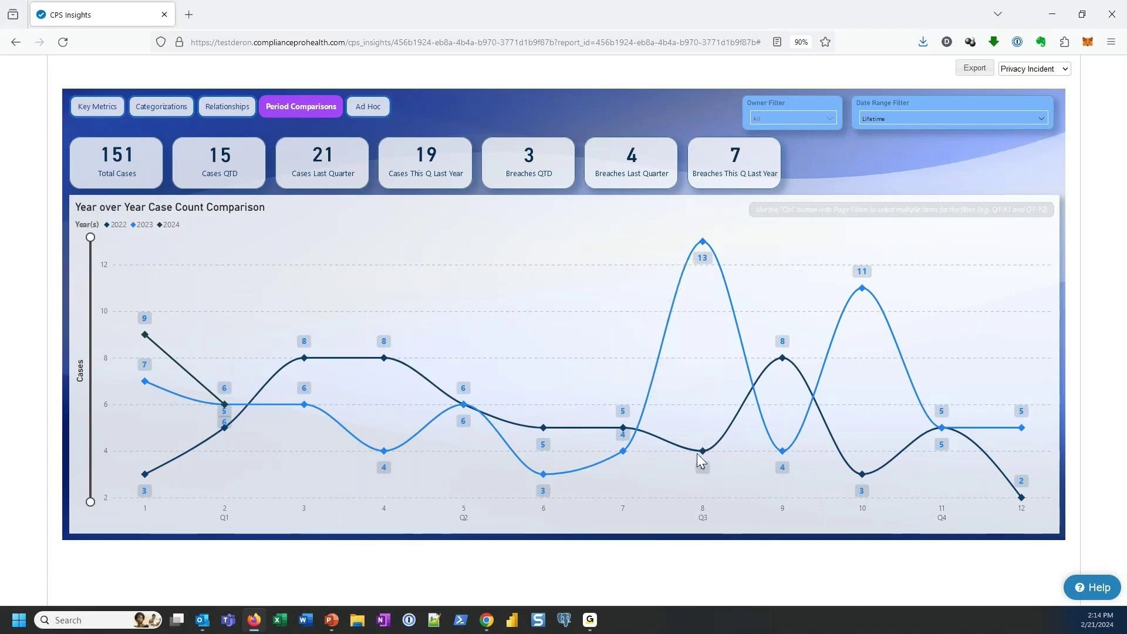
mouse_move(700, 448)
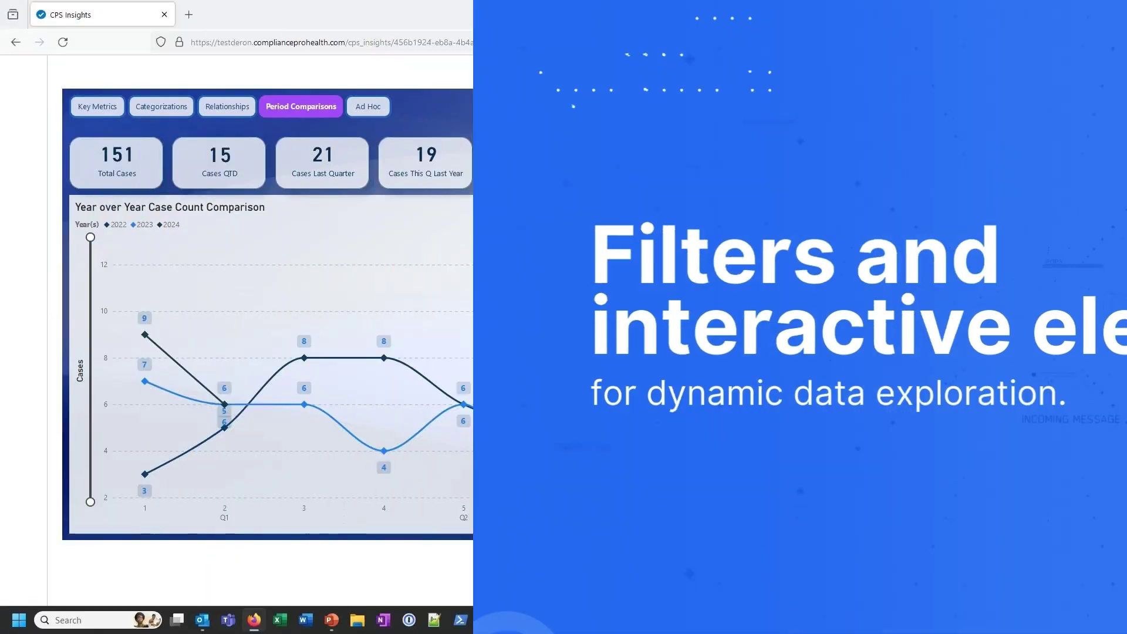
Set the Date Range Filter on the Period Comparisons page to This Quarter
left_click(882, 119)
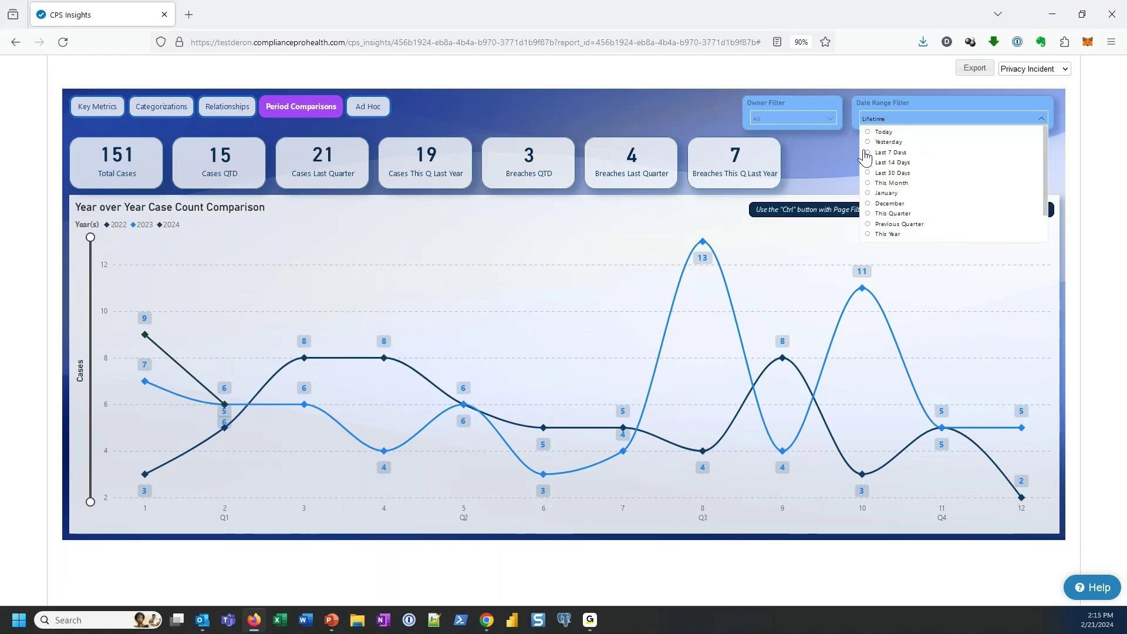
left_click(868, 214)
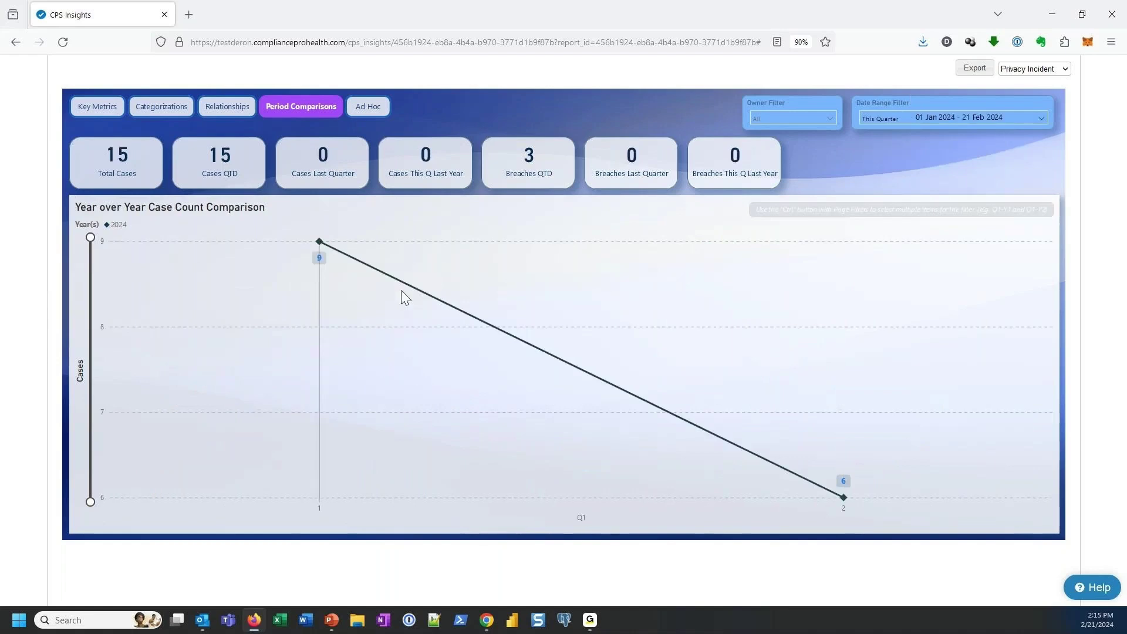
Set the Date Range Filter to a Custom range of 01 Jan 2010 to 31 Dec 2025
left_click(874, 120)
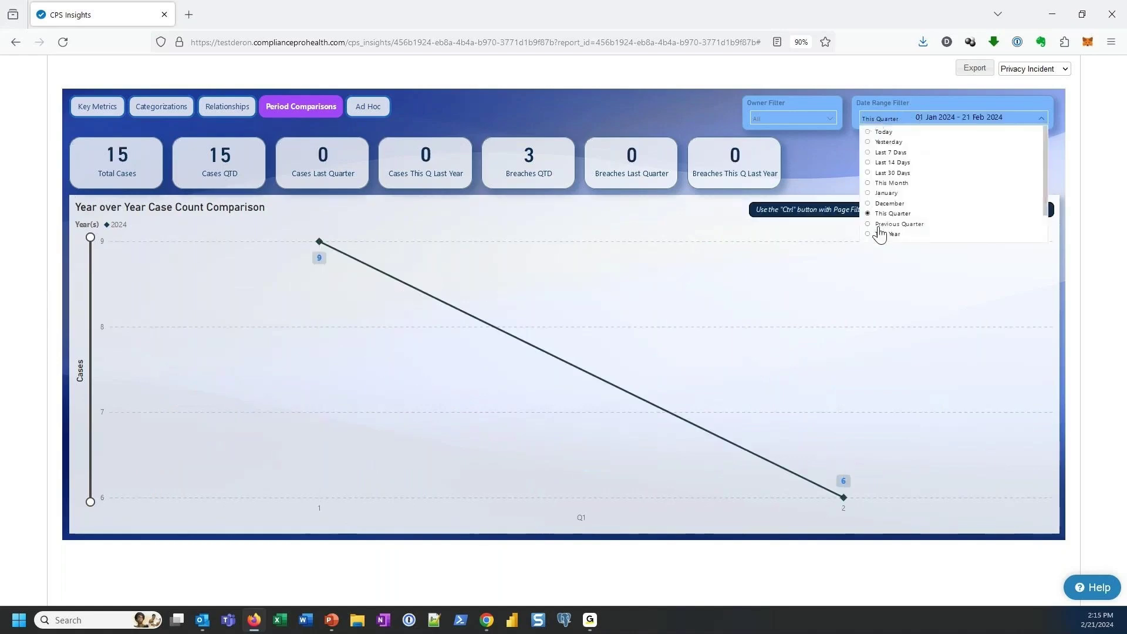
scroll(901, 241, "down", 1)
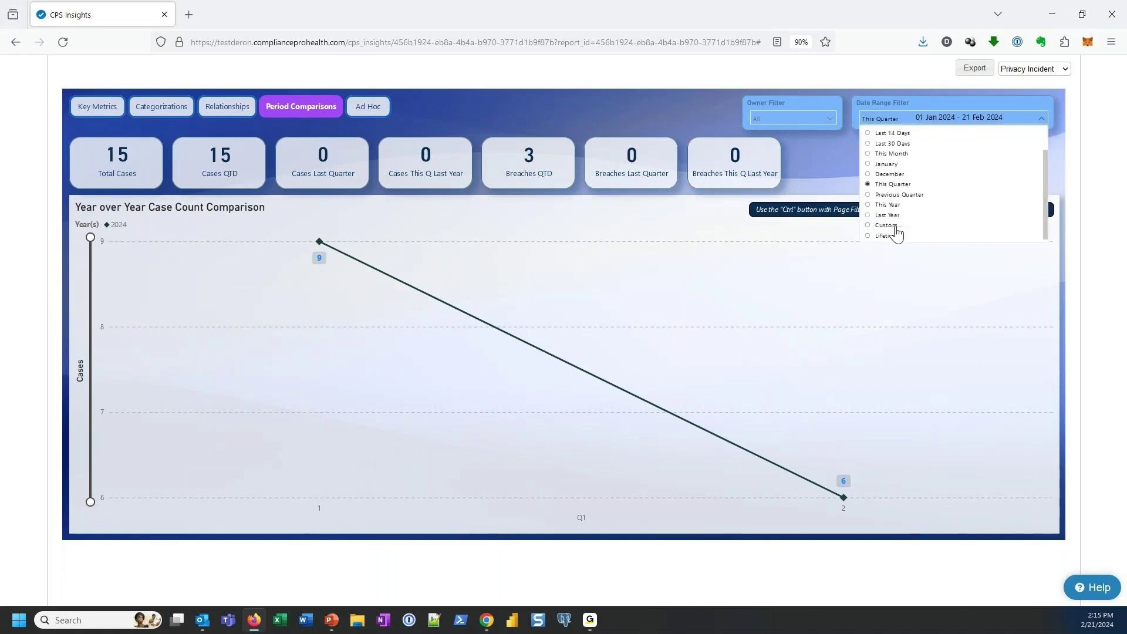
left_click(884, 226)
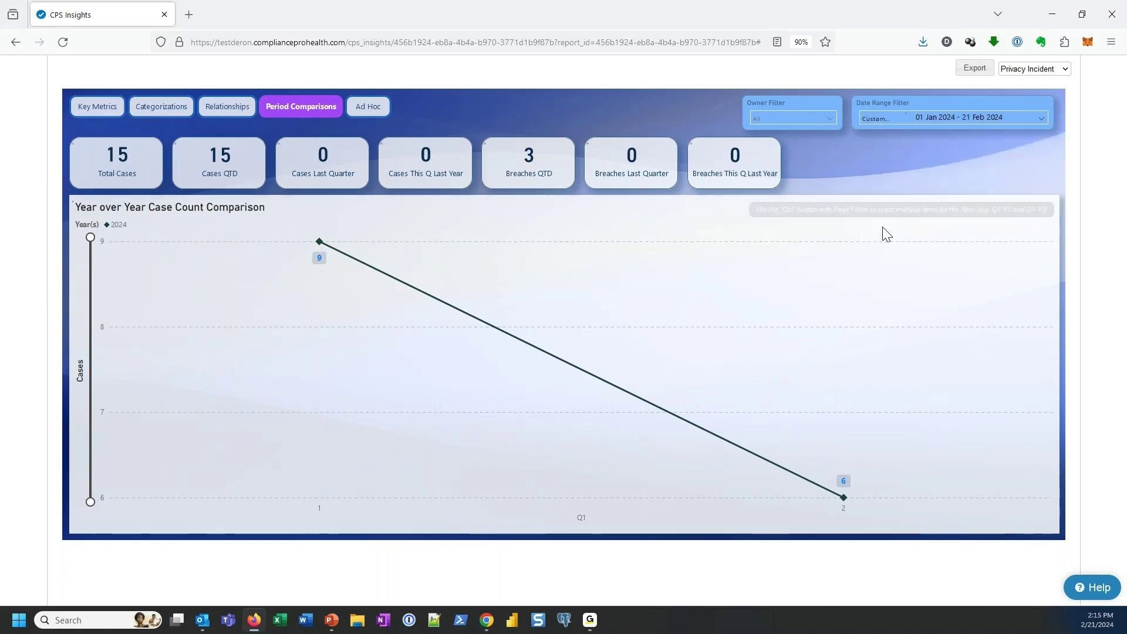
left_click(876, 117)
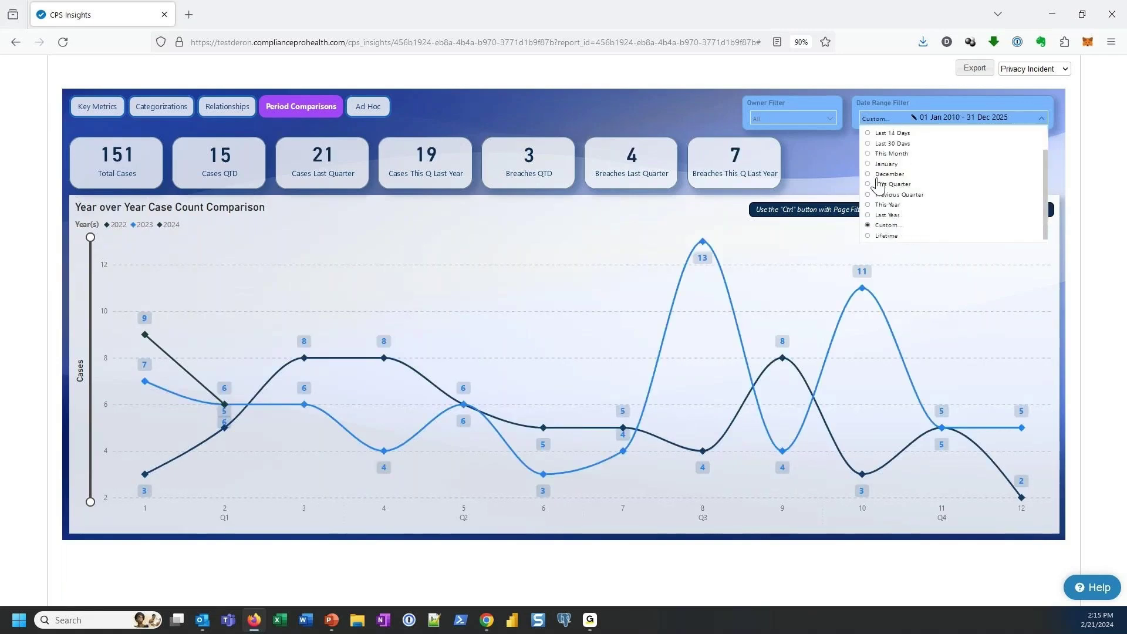
left_click(843, 163)
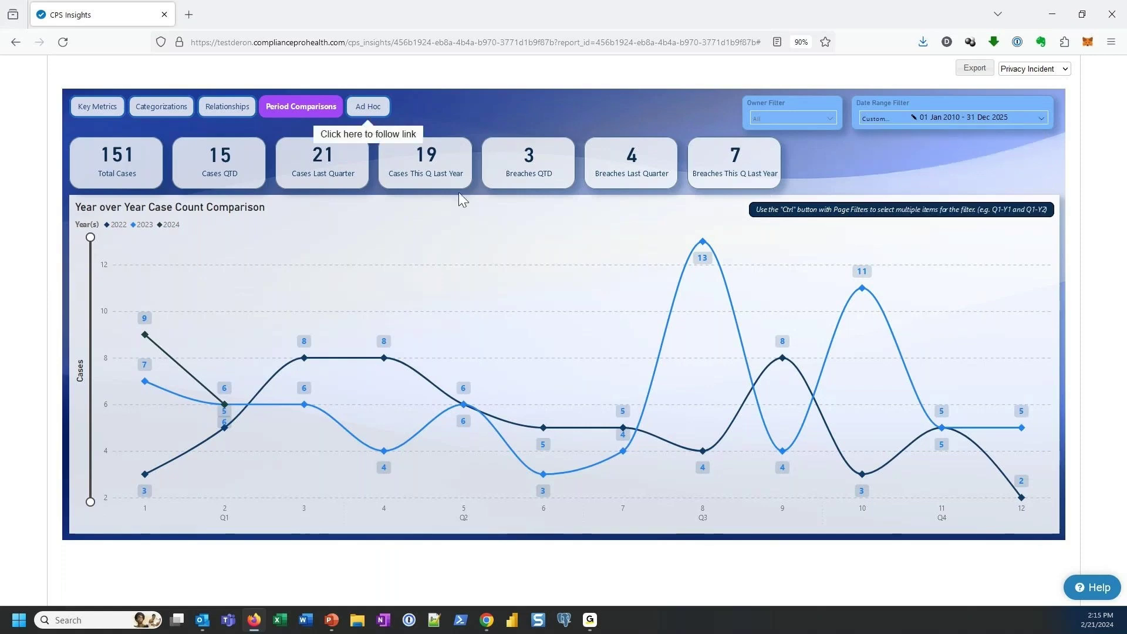
Open the Ad Hoc page and split the total cases in the decomposition tree by Outcome
left_click(367, 111)
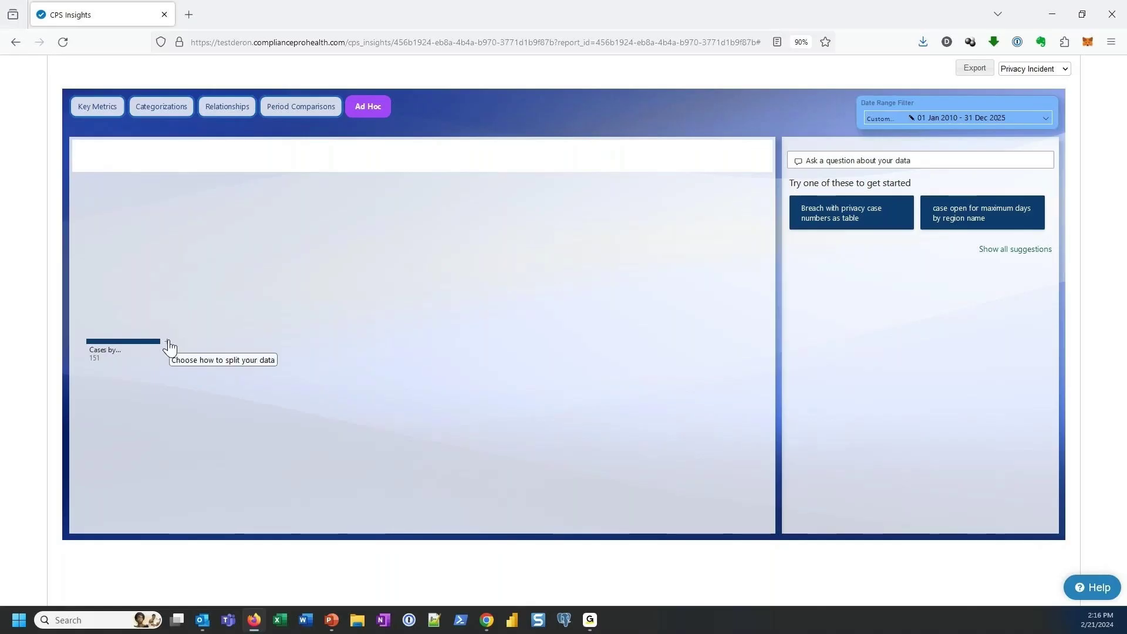
left_click(169, 345)
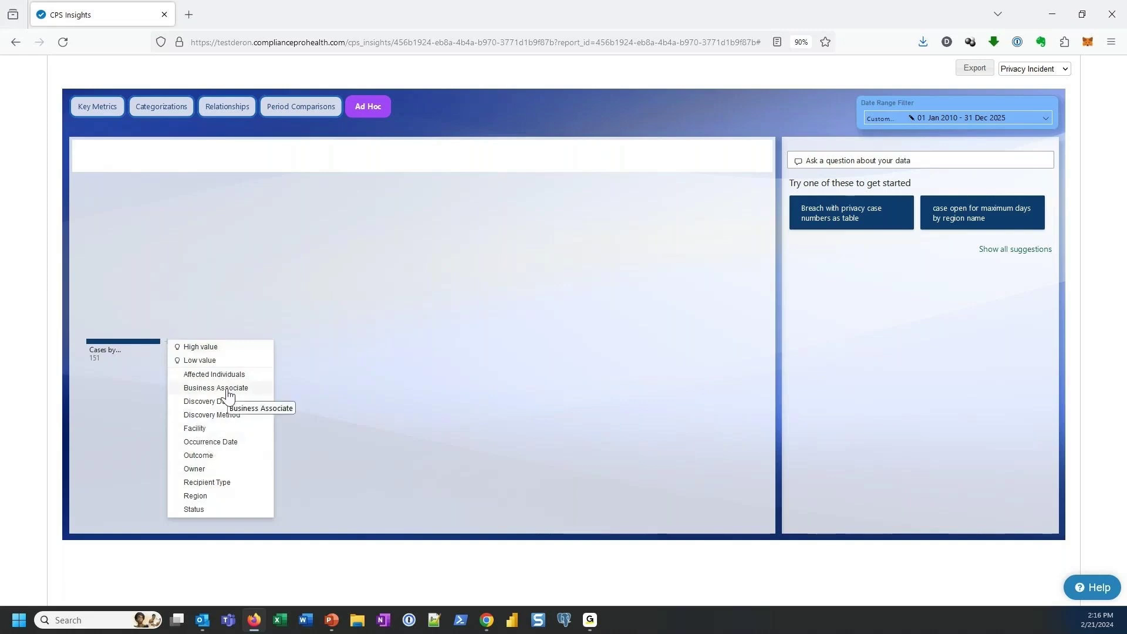
left_click(197, 456)
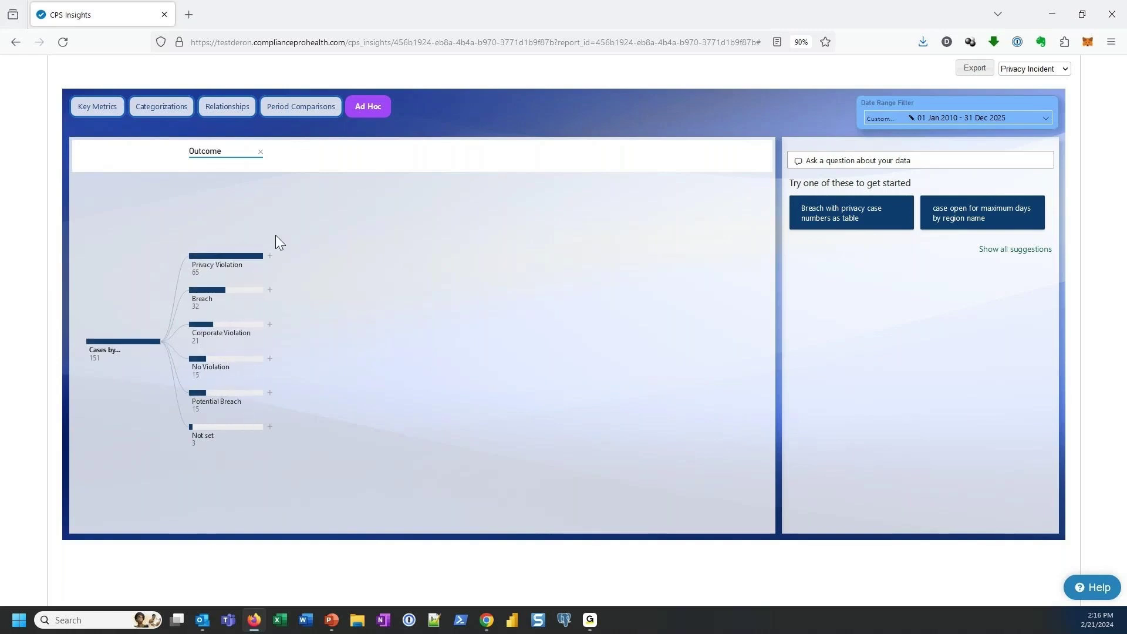
Split the Privacy Violation cases by Discovery Method and the Patient Report branch under it by Recipient Type
left_click(271, 258)
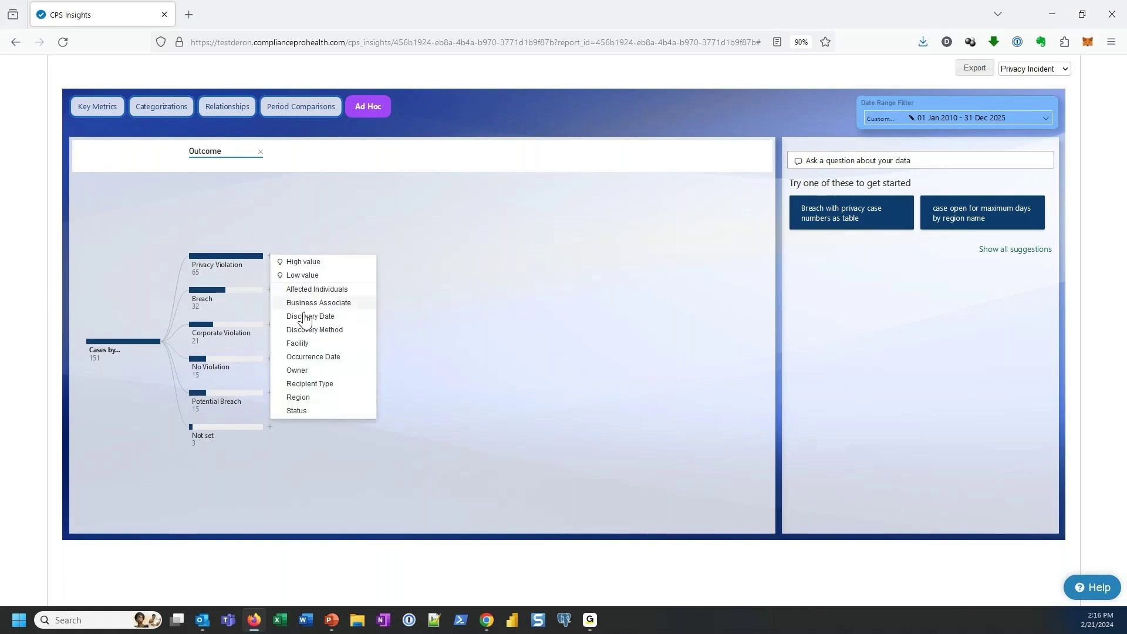
left_click(326, 329)
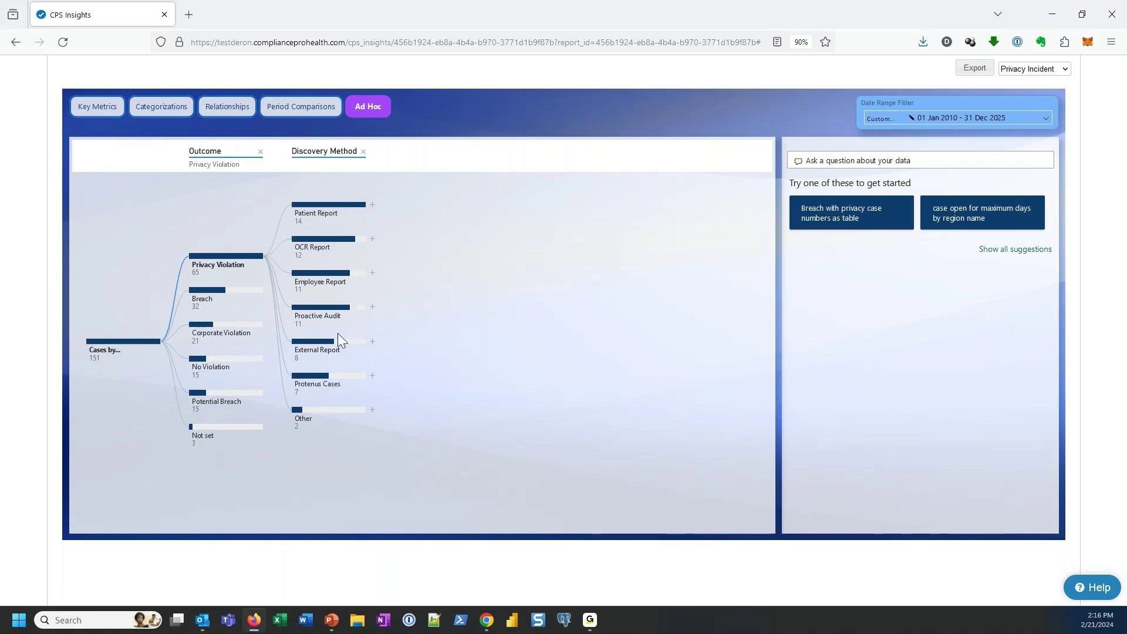
left_click(372, 205)
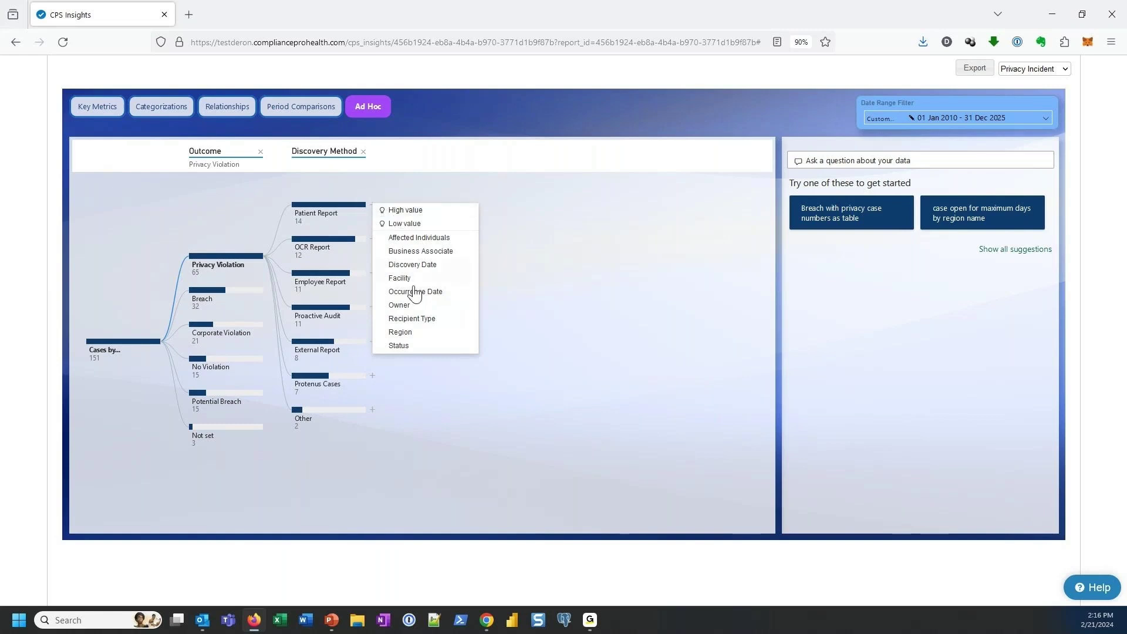
left_click(415, 319)
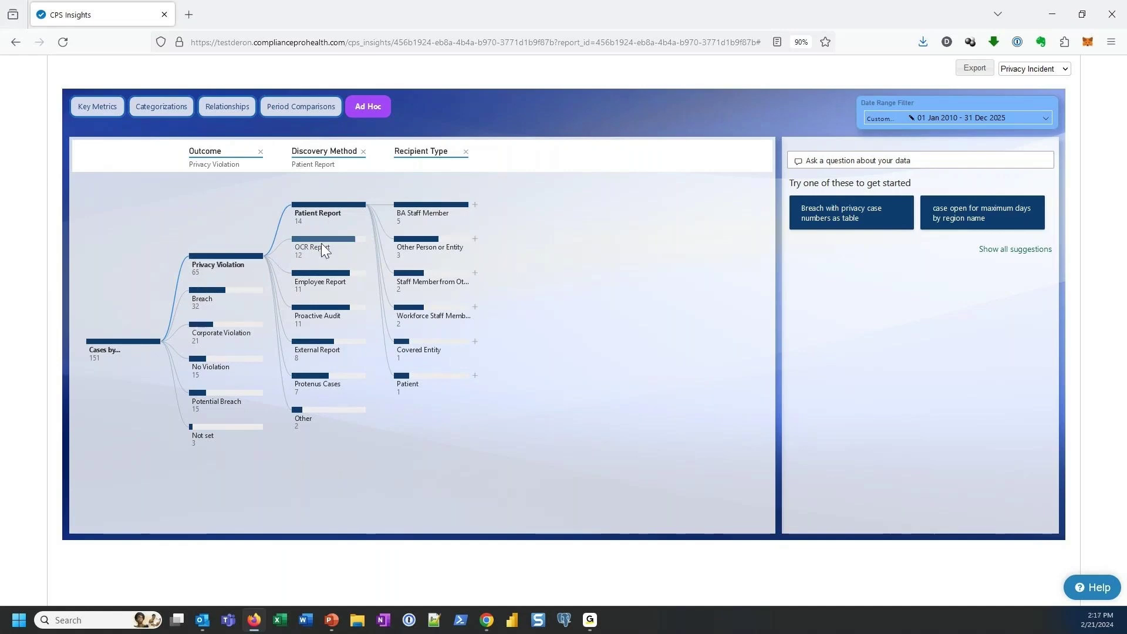
Switch the decomposition tree to the Breach outcome and follow its External Report and Employee Report branches
mouse_move(222, 292)
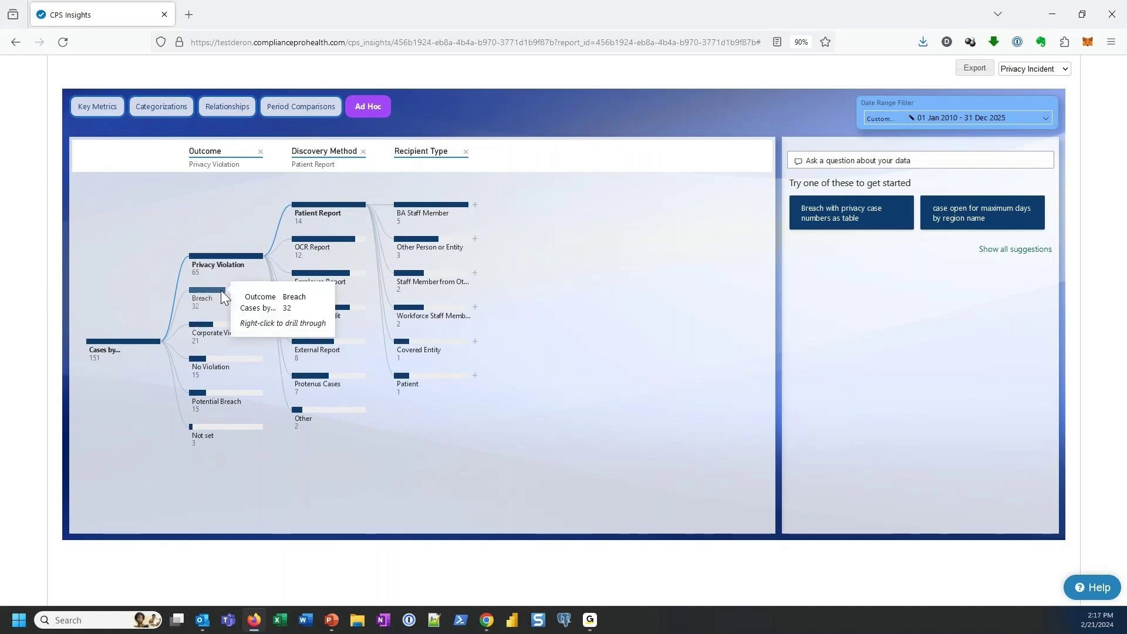
left_click(223, 293)
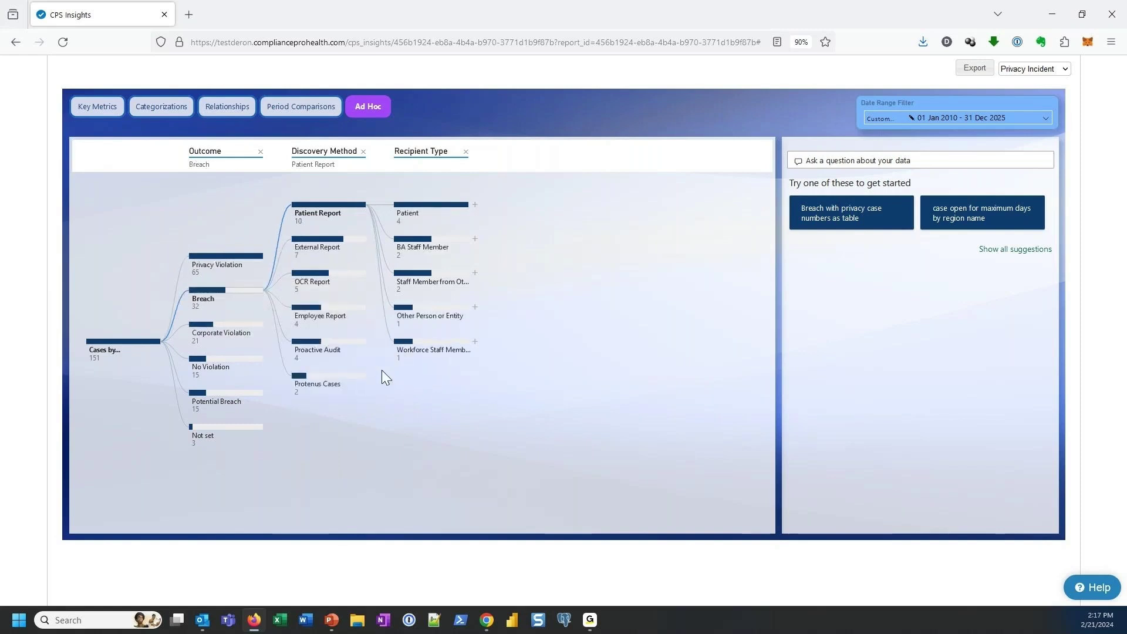
mouse_move(316, 243)
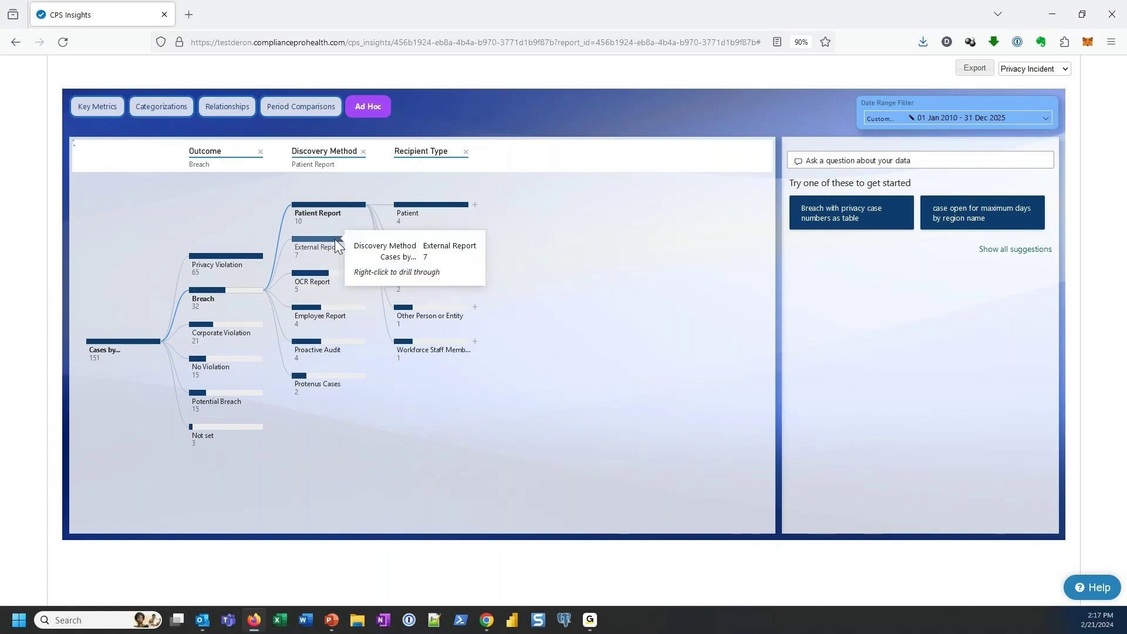
left_click(330, 244)
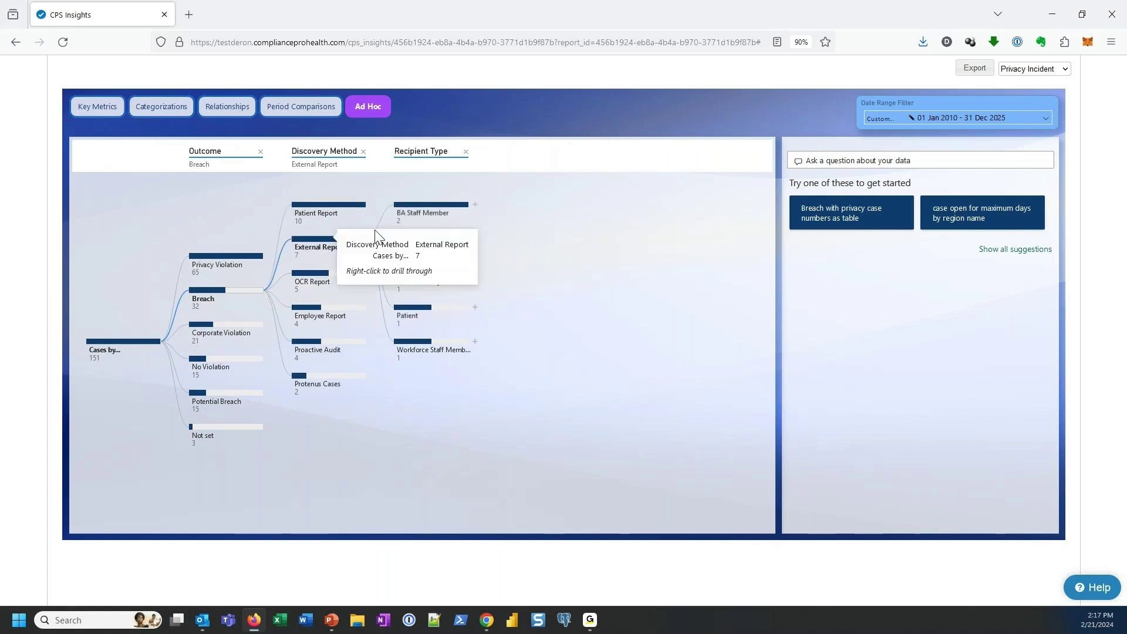
left_click(475, 205)
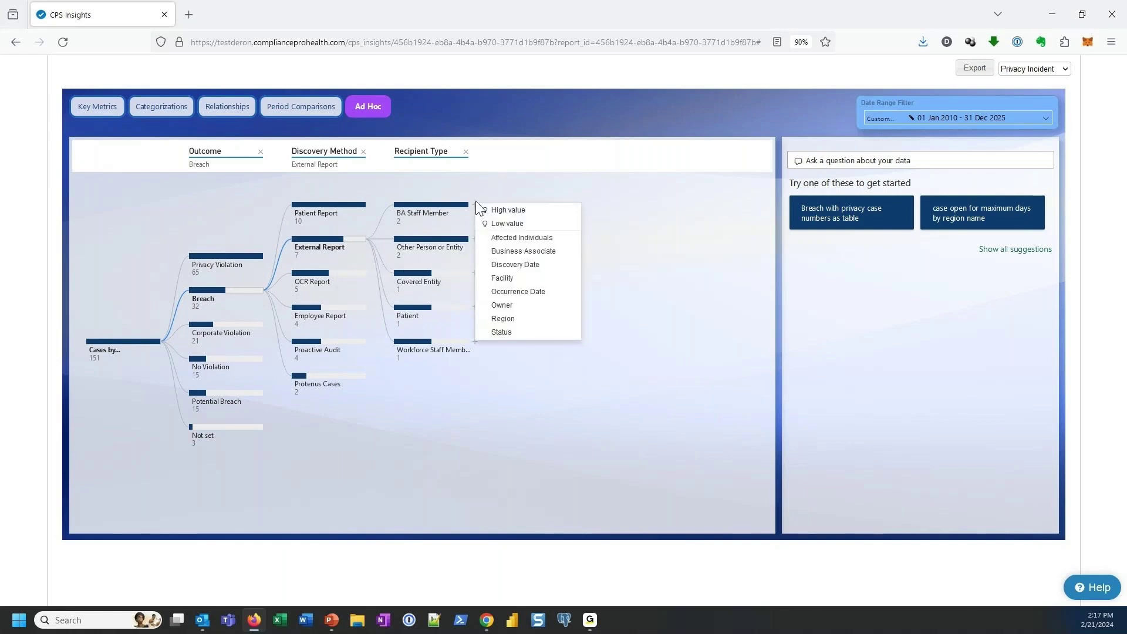
left_click(420, 186)
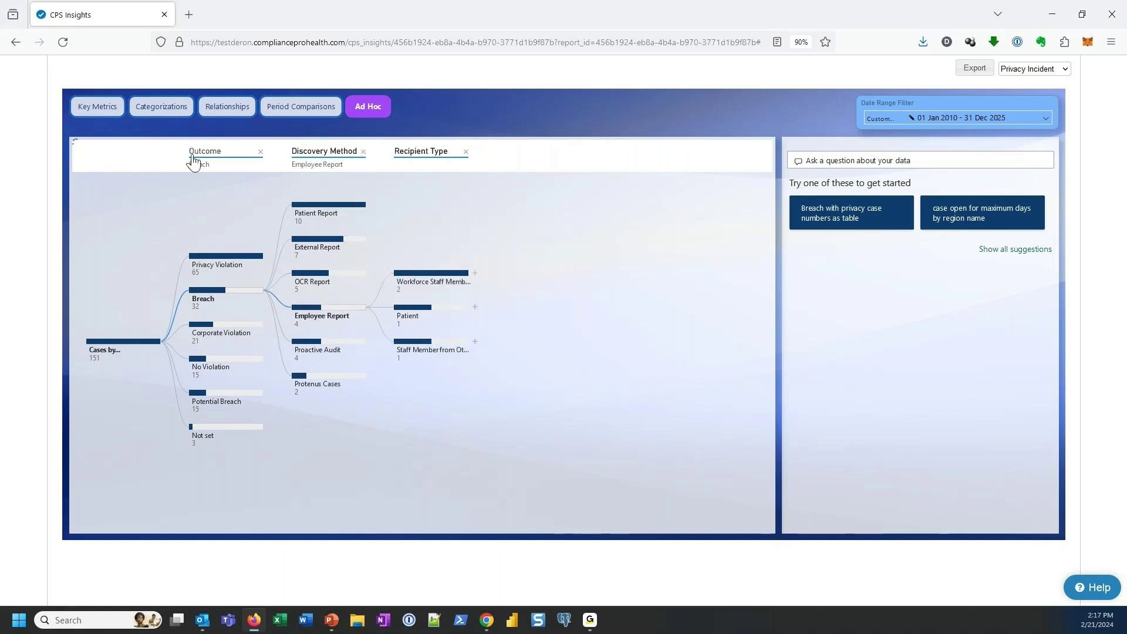
Remove the Discovery Method level, re-add it below the Patient recipient type, and switch the path to Workforce Staff Member
left_click(364, 152)
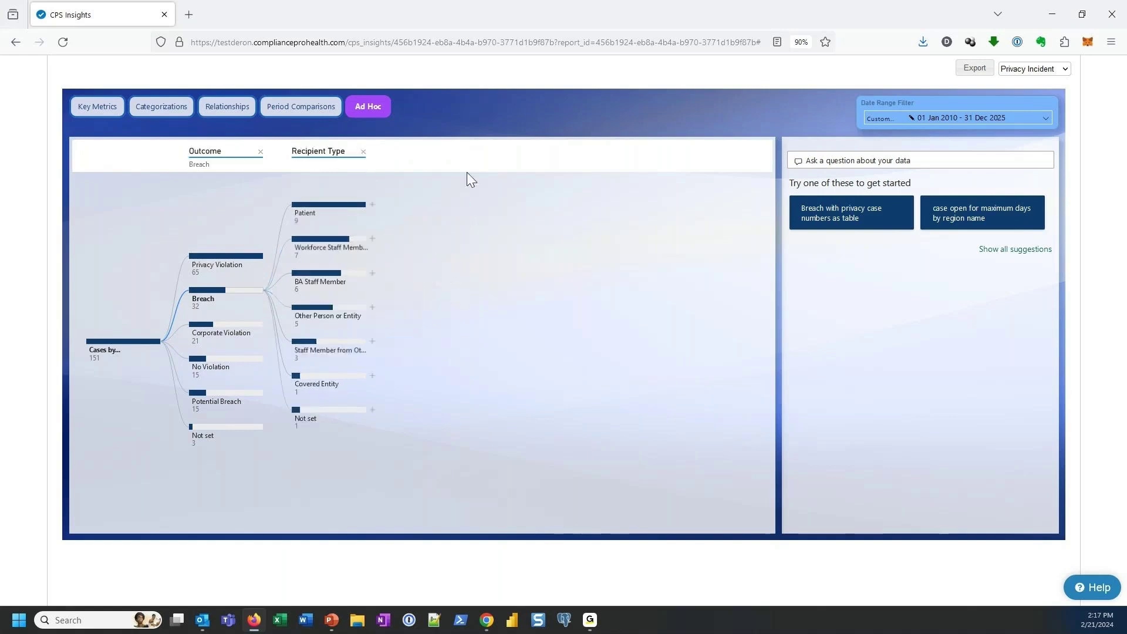
left_click(372, 206)
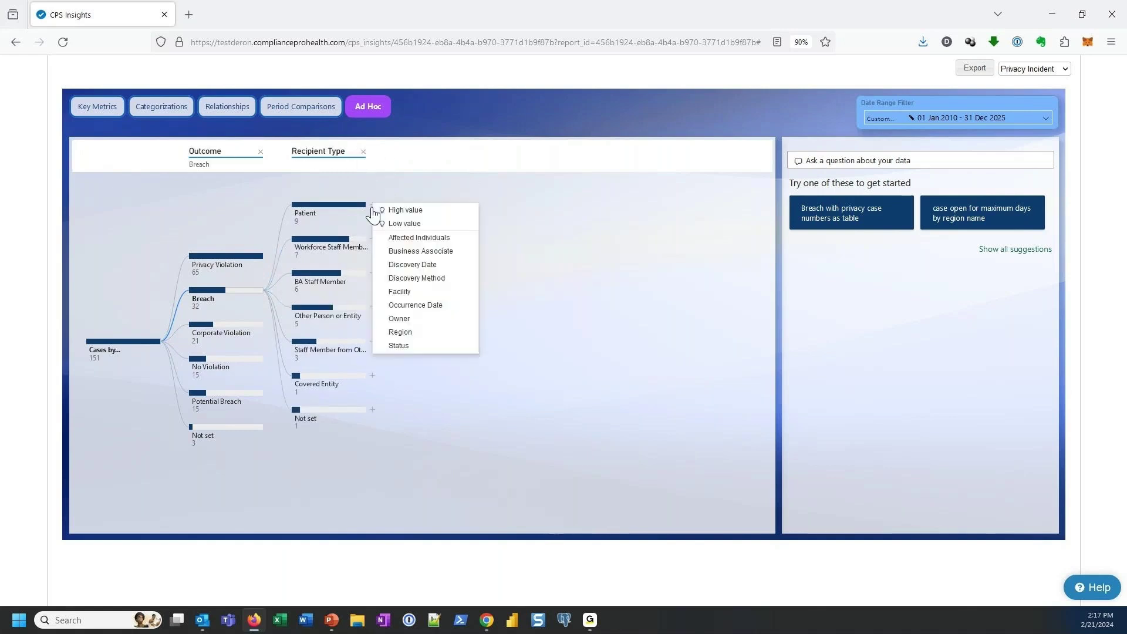
left_click(441, 279)
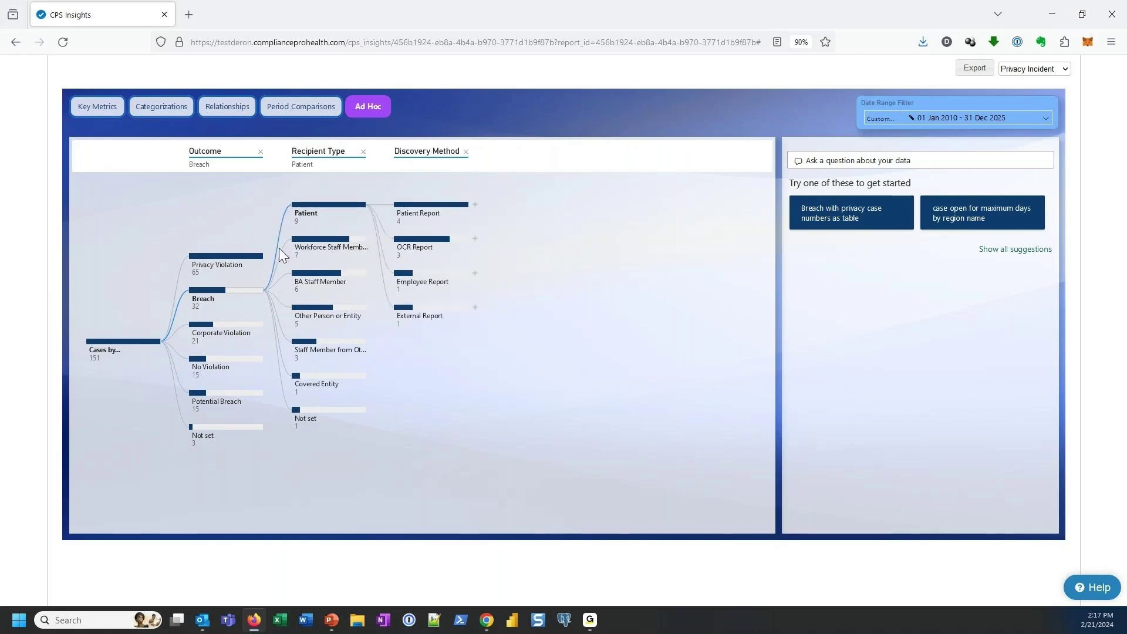
mouse_move(327, 243)
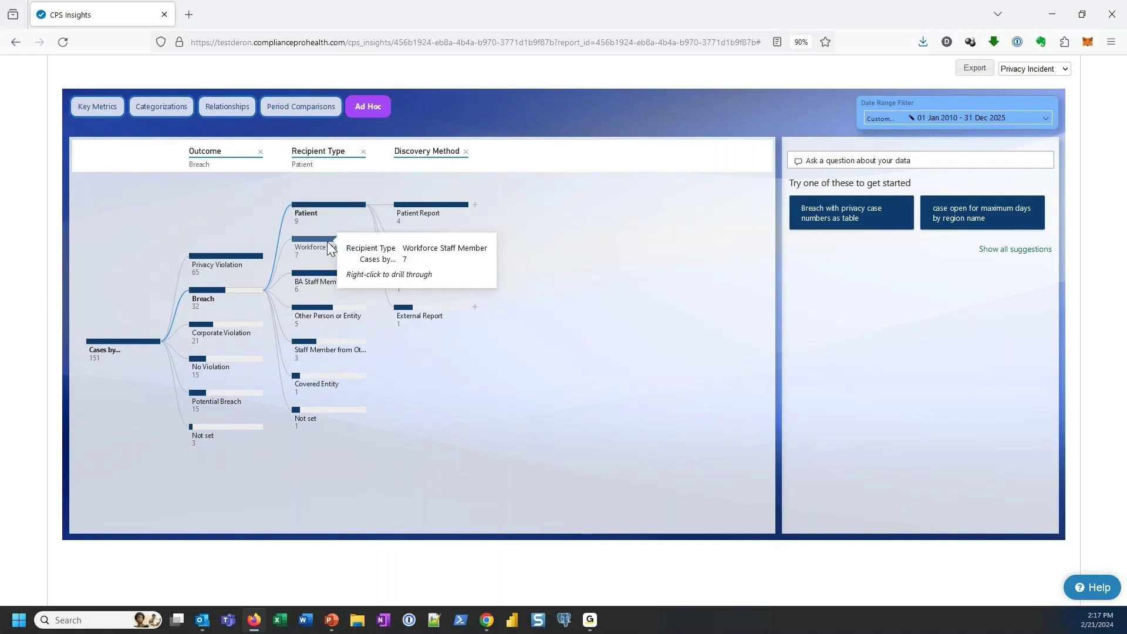
left_click(326, 242)
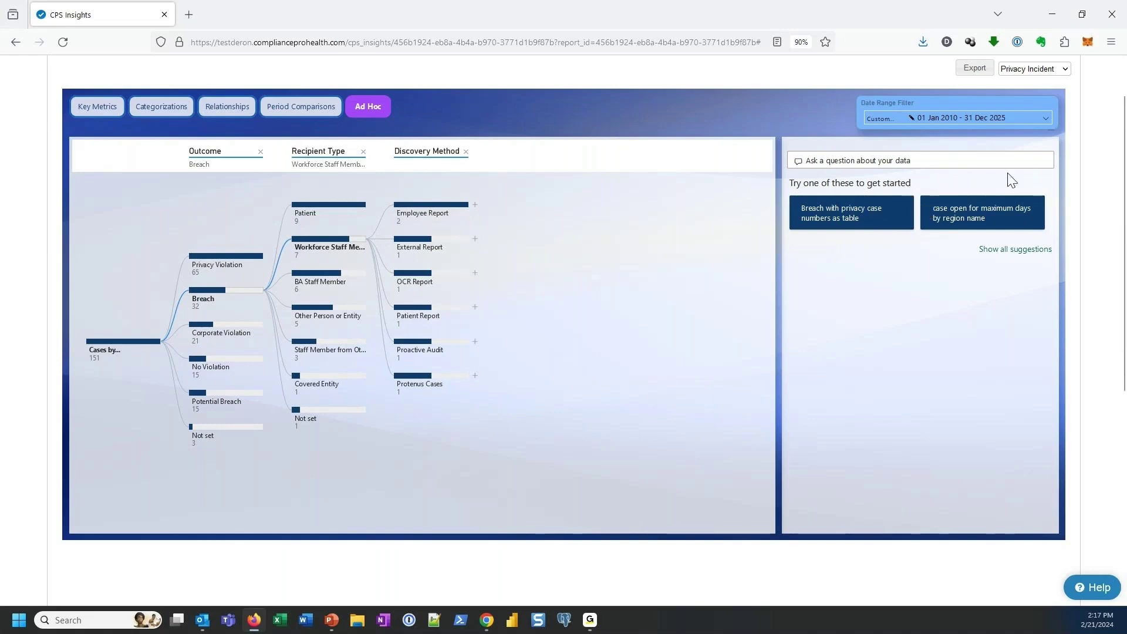
Show all suggested questions, view the chart of total cases by facility name, and clear the question
left_click(1023, 251)
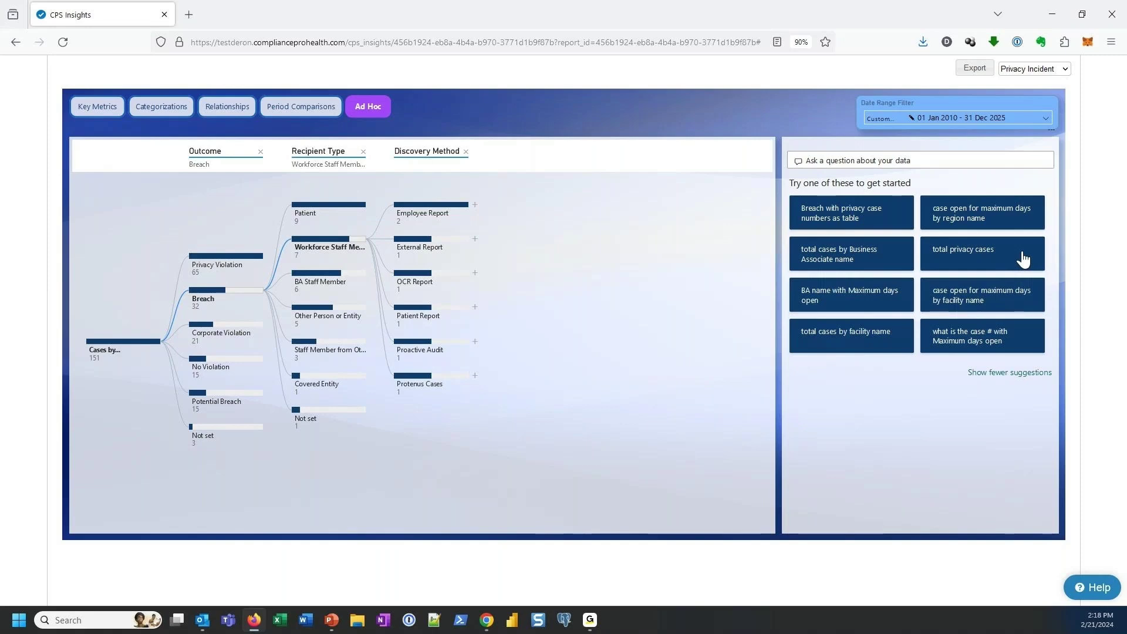
left_click(852, 337)
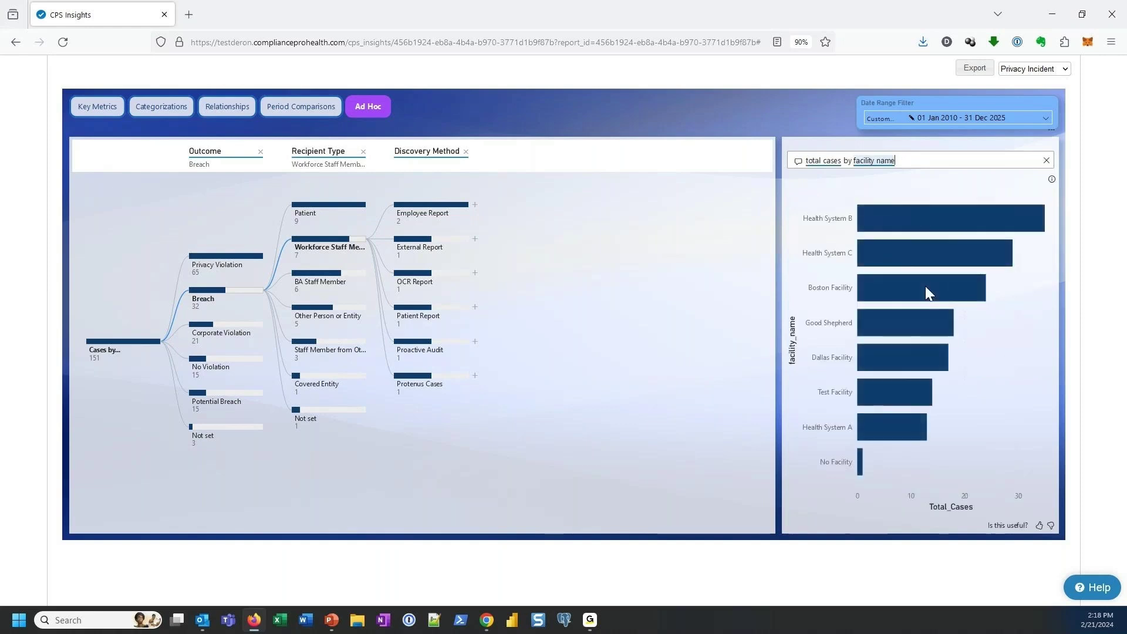
left_click(1046, 160)
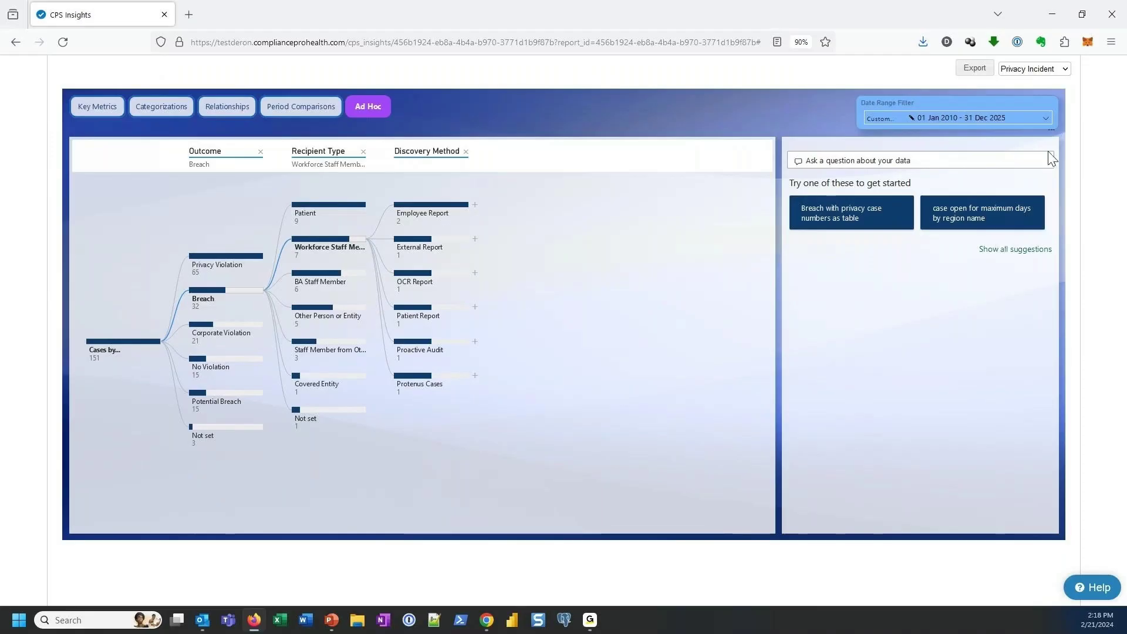
Switch to the Security Incident report and open its Relationships page, briefly opening the Date Range Filter
left_click(1062, 70)
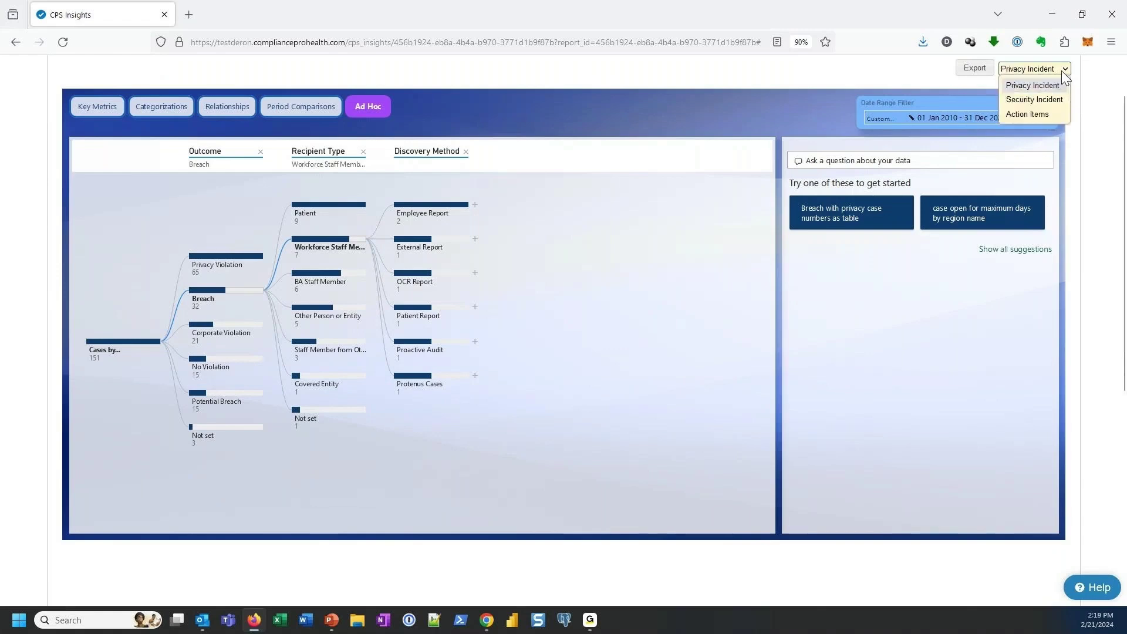
left_click(1046, 103)
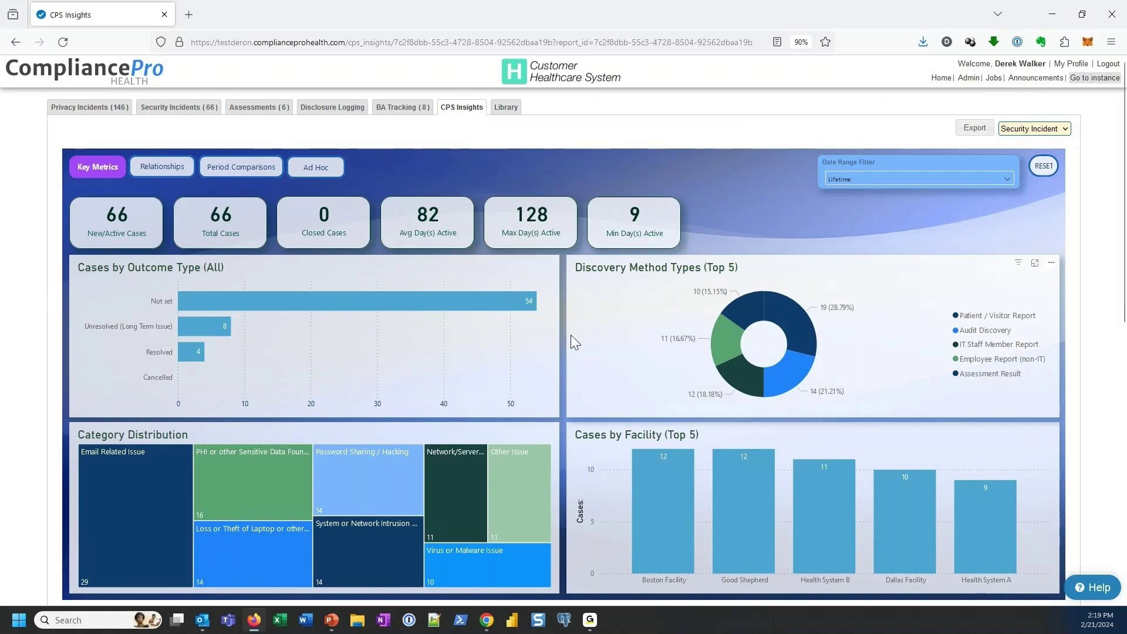
left_click(143, 171)
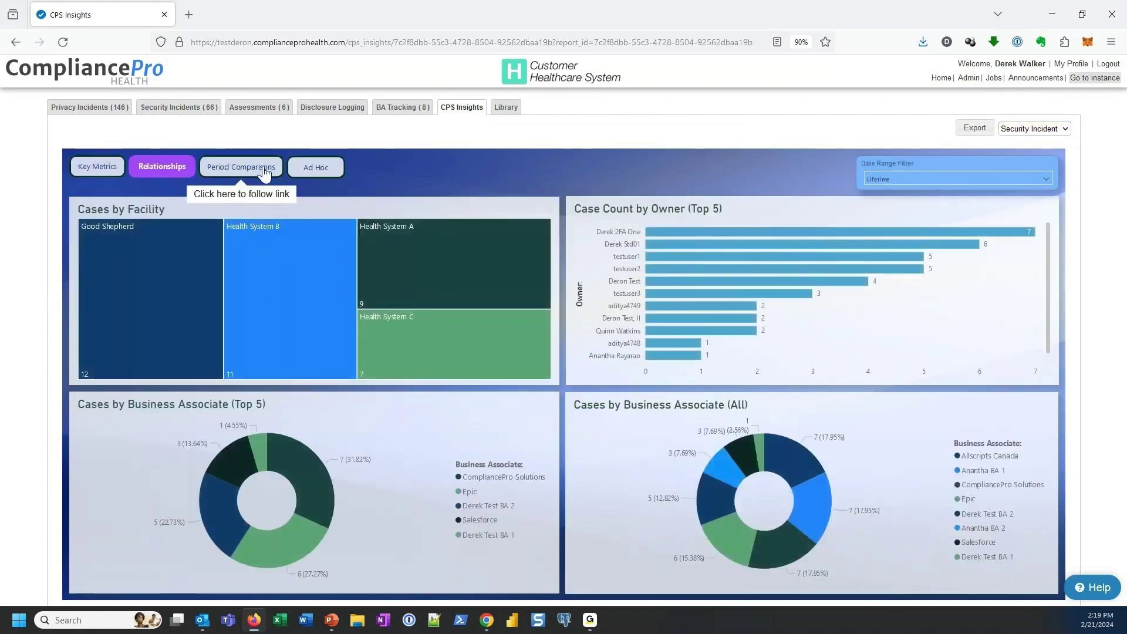
left_click(890, 180)
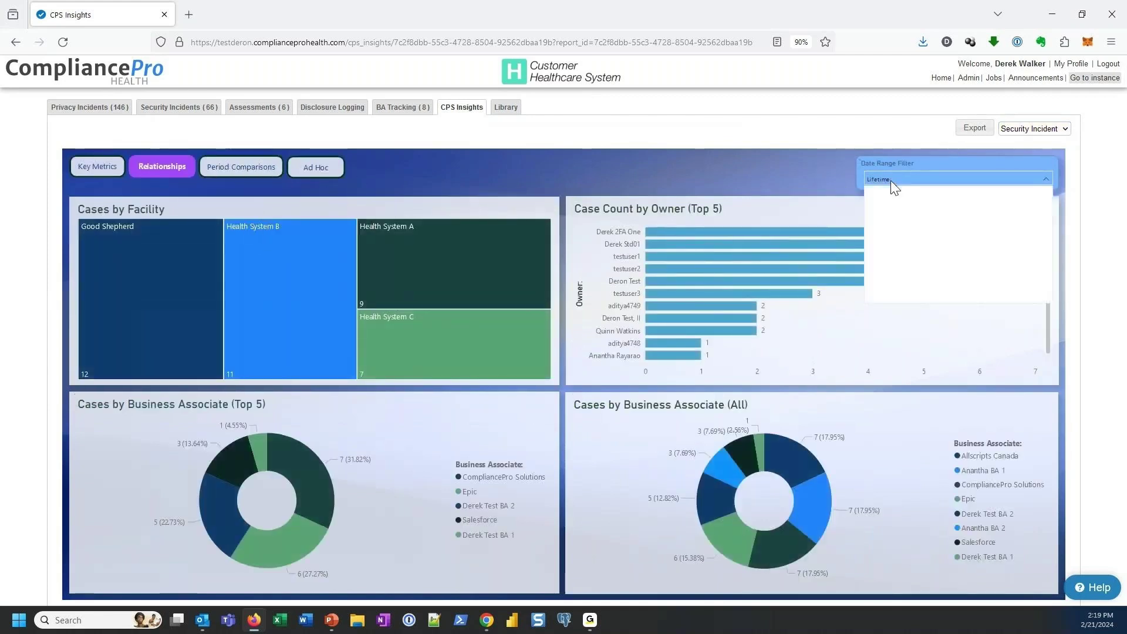
left_click(824, 167)
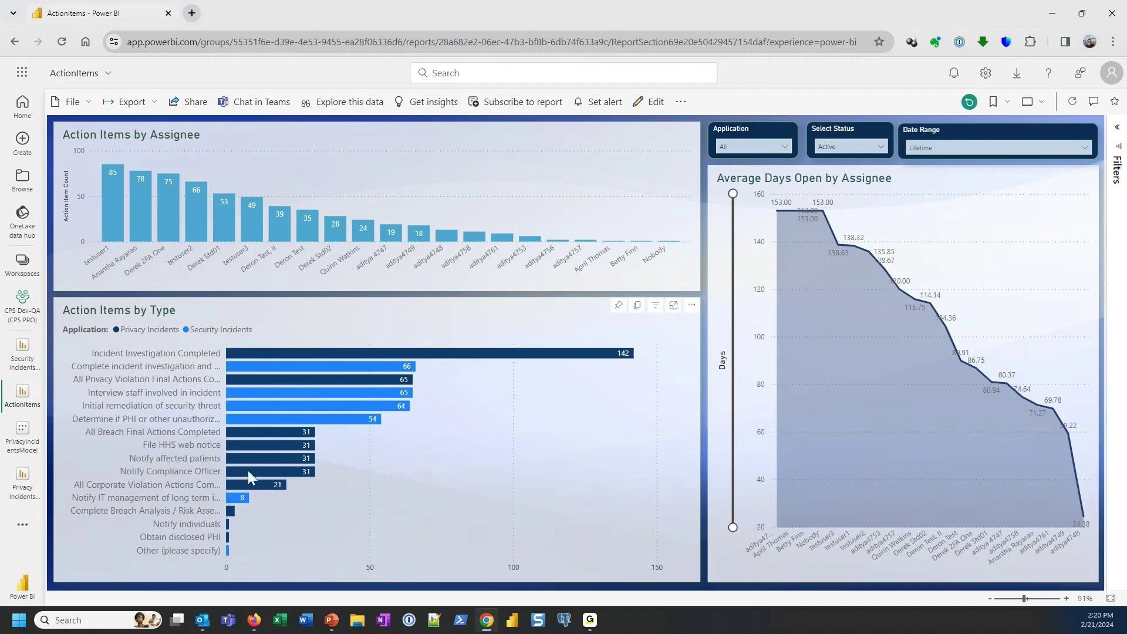
In the Power BI ActionItems report, drill through to Action Items from the second bar of the Action Items by Assignee chart
mouse_move(115, 217)
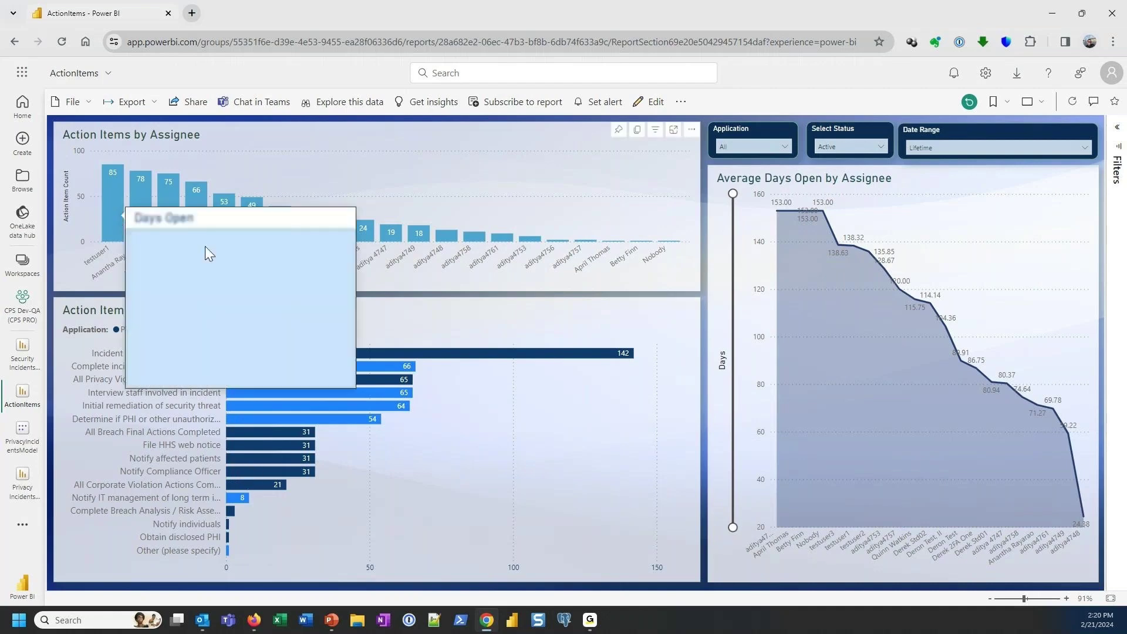
mouse_move(148, 198)
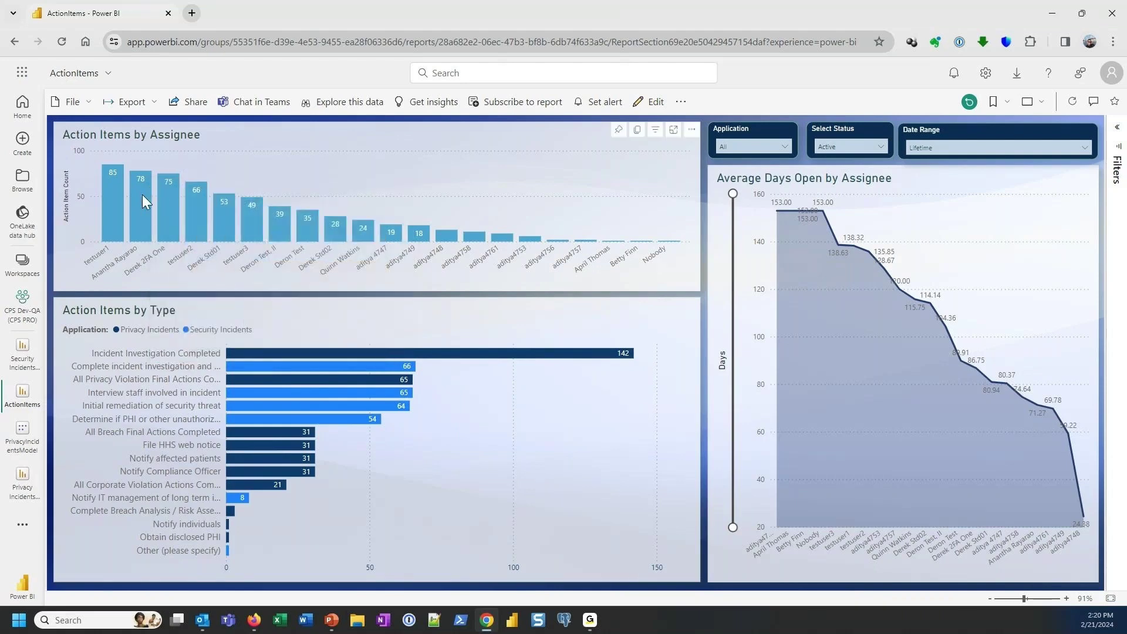
right_click(143, 195)
mouse_move(144, 199)
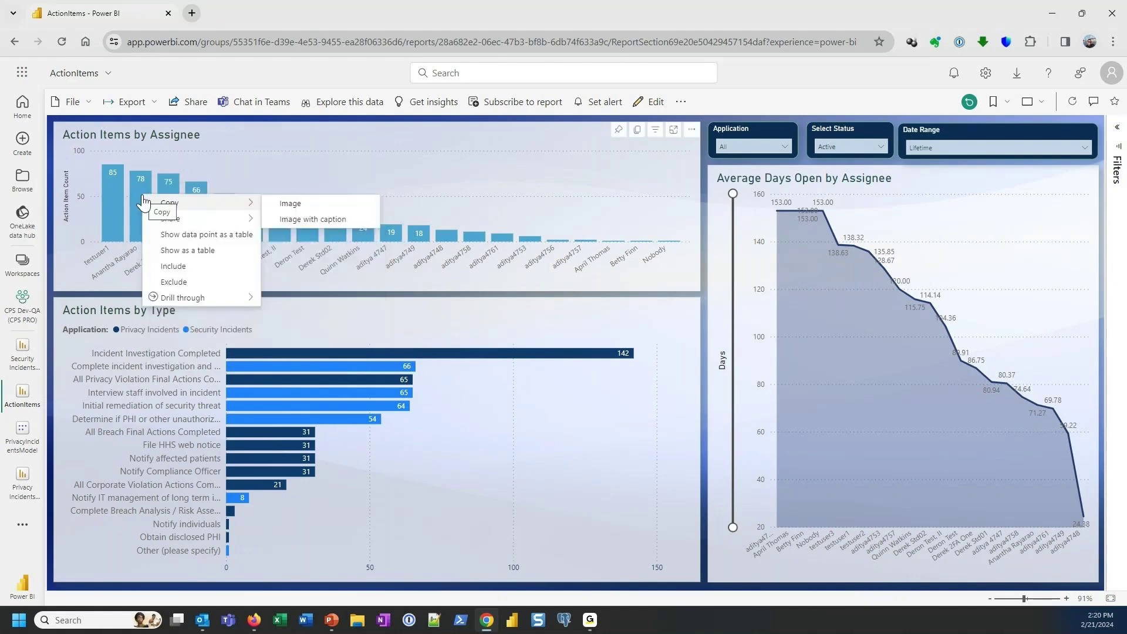
mouse_move(196, 298)
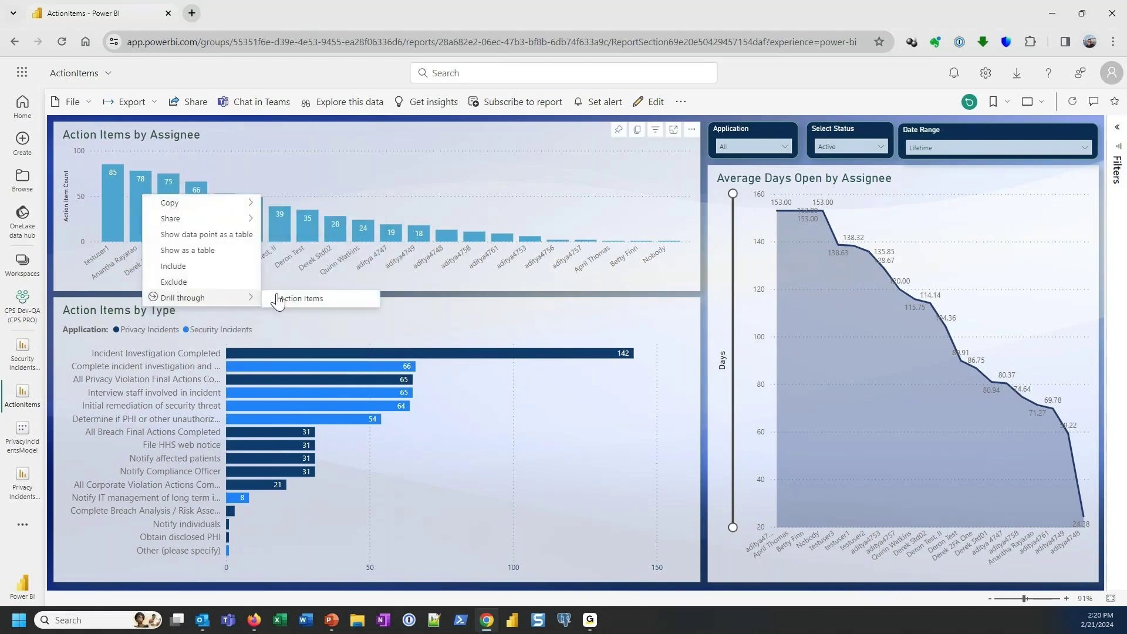
left_click(313, 299)
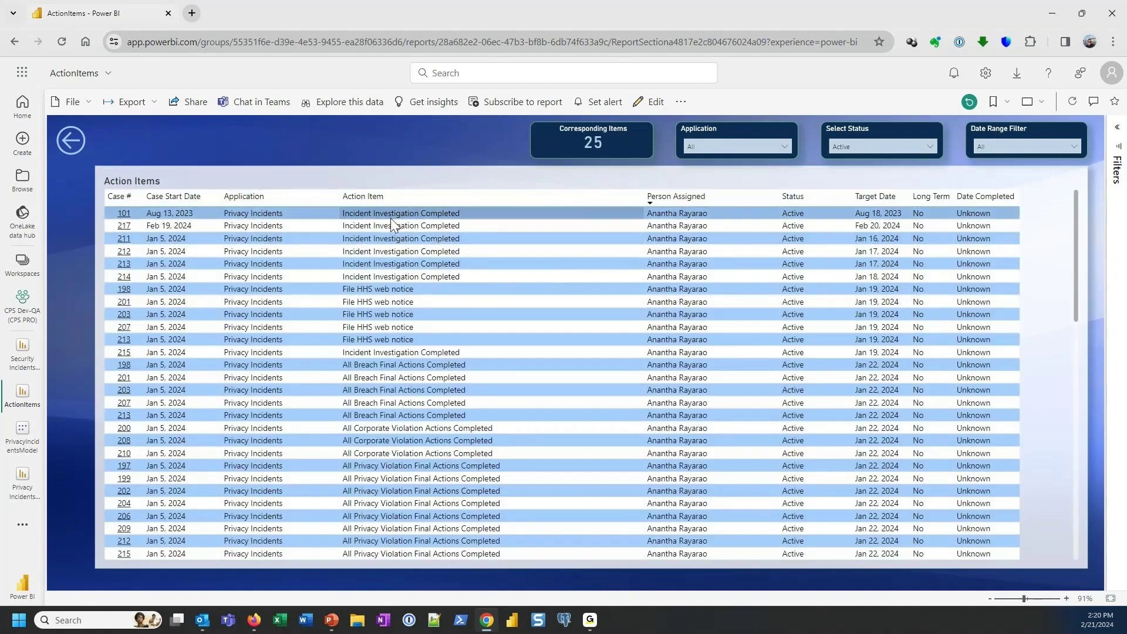
Look through the assignee's Action Items table and open the link for case 203
scroll(243, 276, "down", 1)
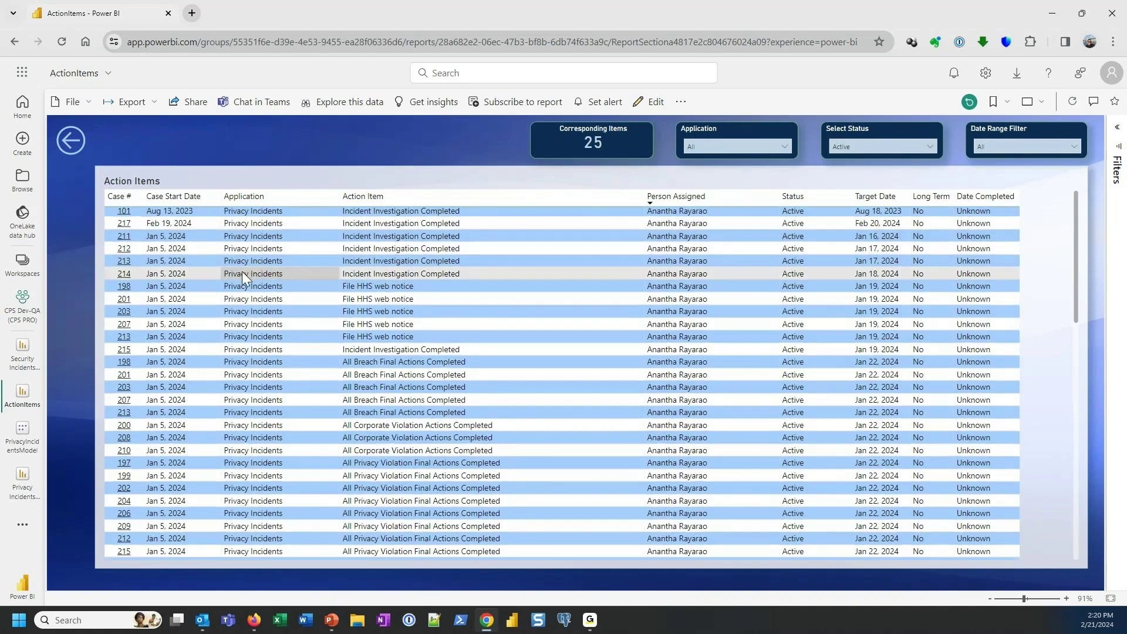
scroll(243, 278, "down", 15)
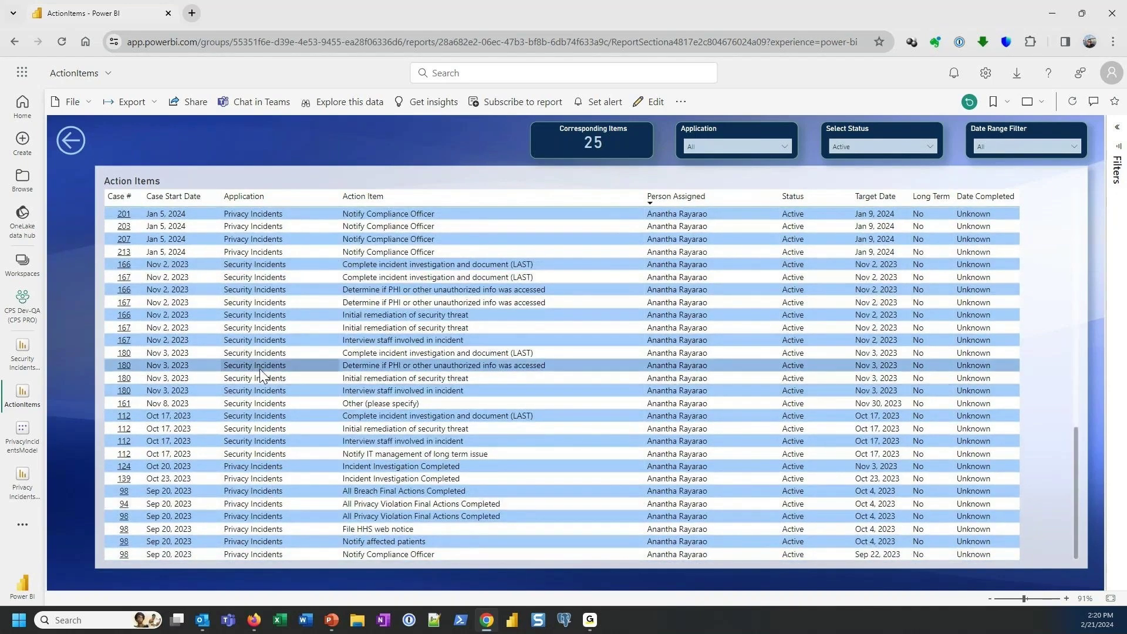
scroll(261, 370, "up", 5)
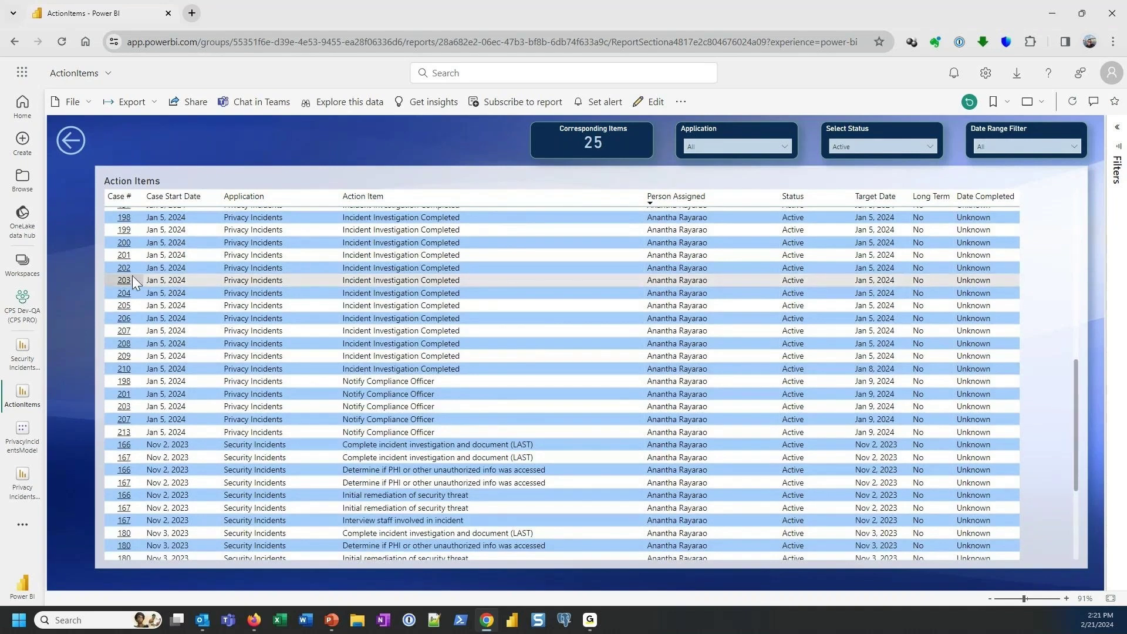
left_click(127, 281)
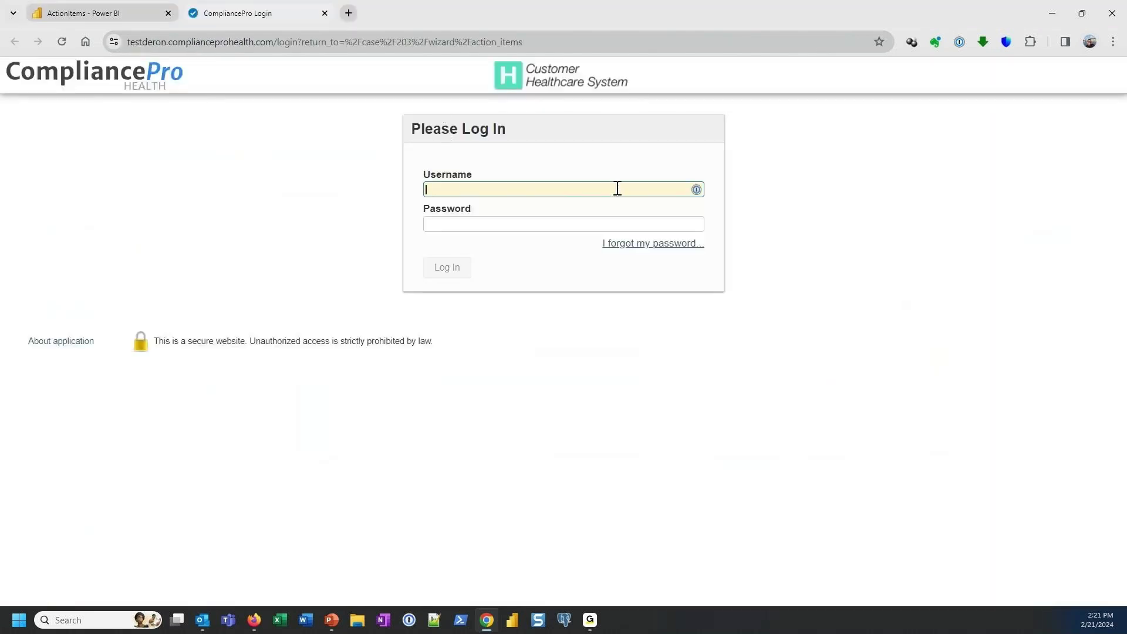
Log in to CompliancePro with the saved username and password to view the case's action items, and return to the Power BI ActionItems report
left_click(617, 188)
left_click(586, 273)
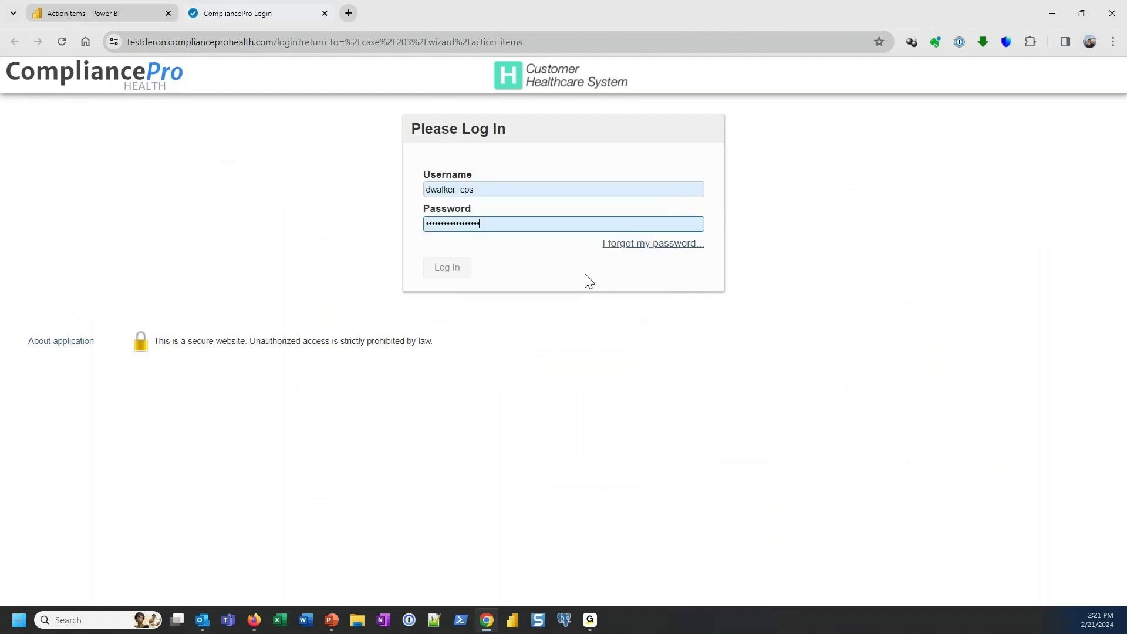
left_click(454, 267)
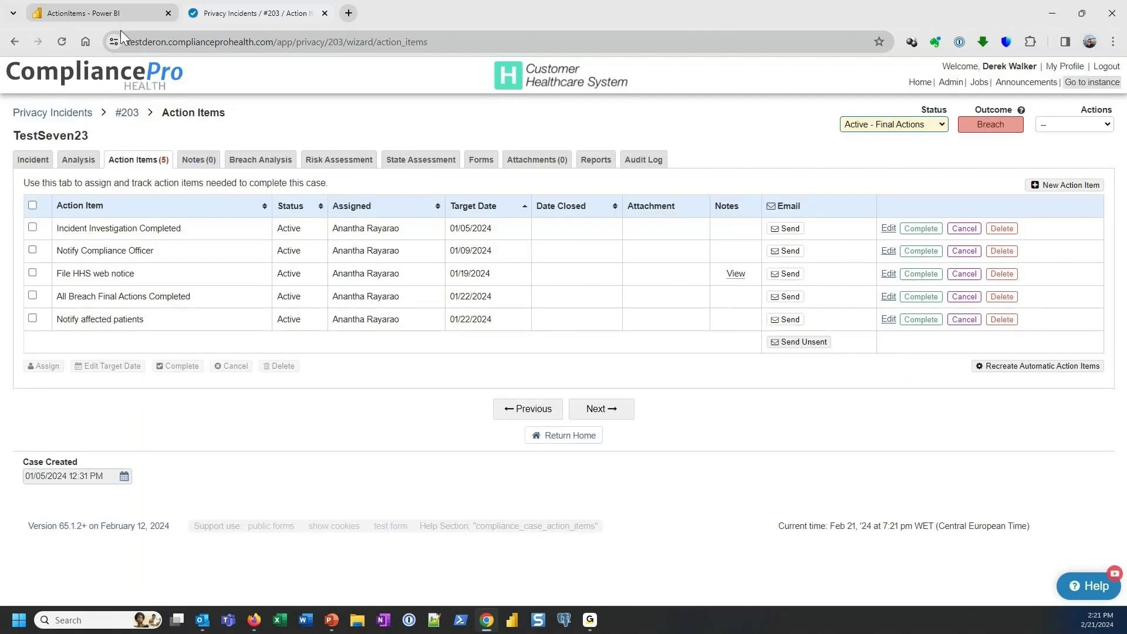
left_click(122, 13)
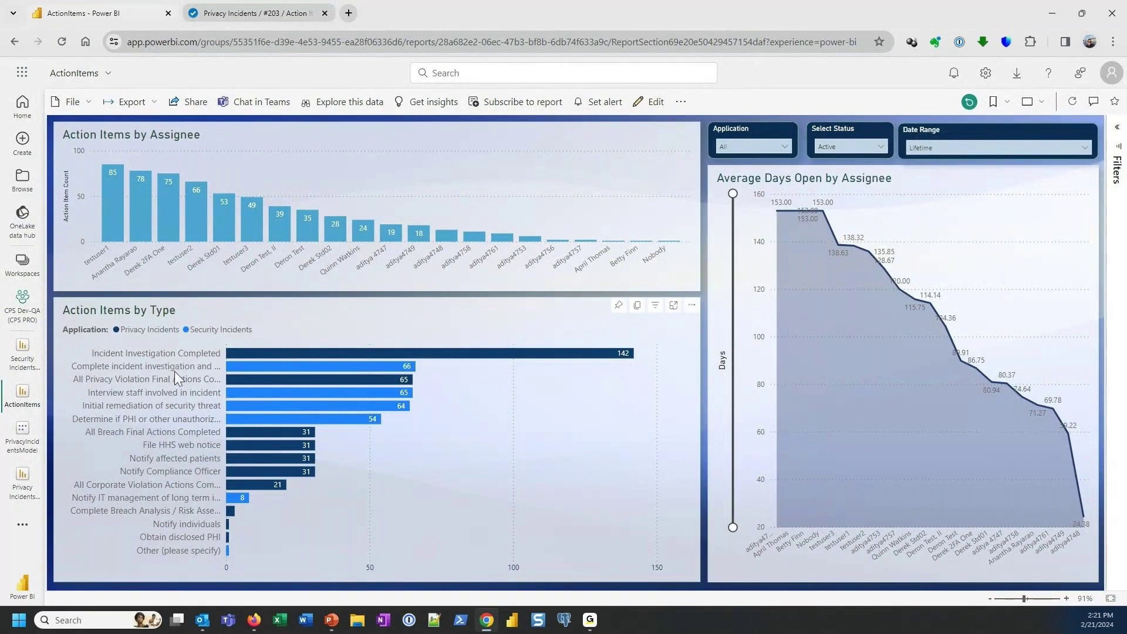
Cross-highlight the report by the All Privacy Violation Final Actions bar in Action Items by Type, and clear the selection again
mouse_move(259, 353)
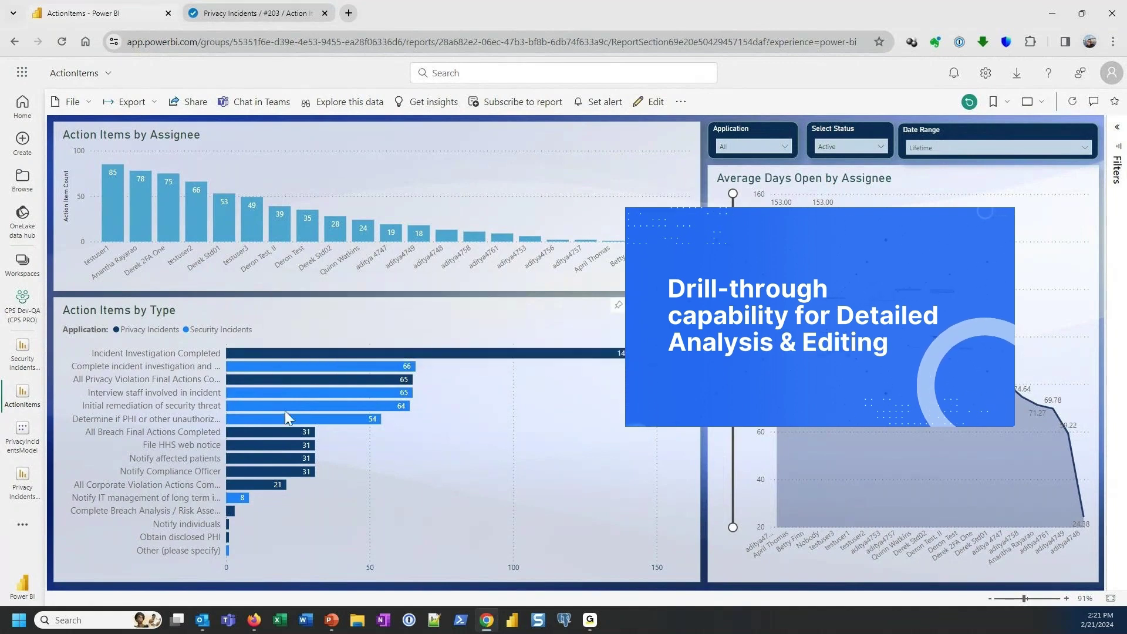
left_click(241, 379)
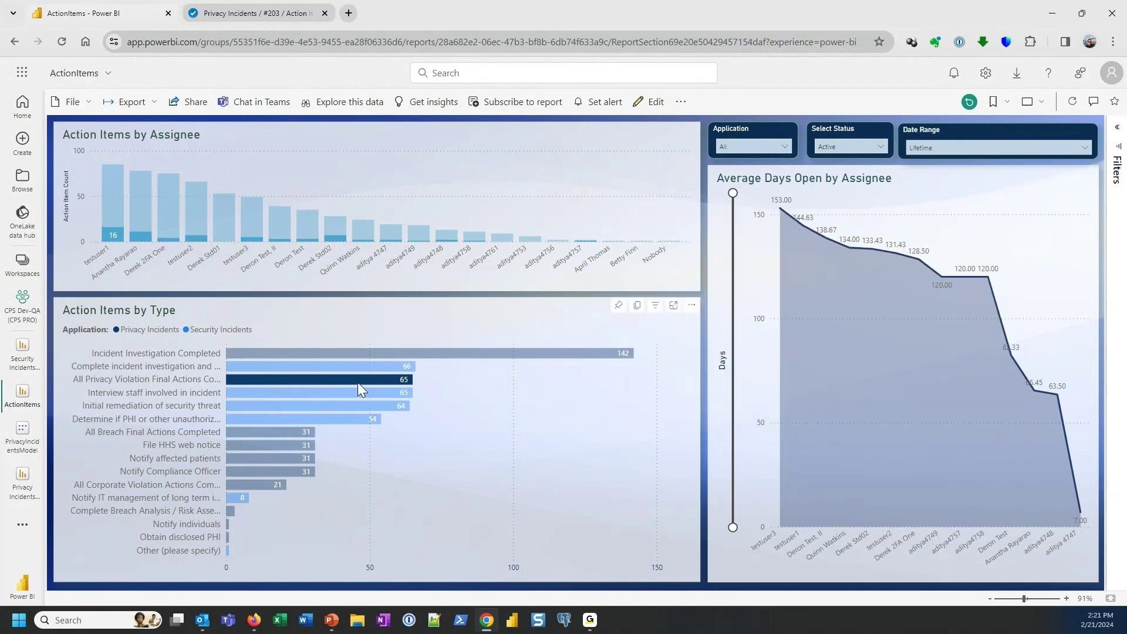
left_click(357, 382)
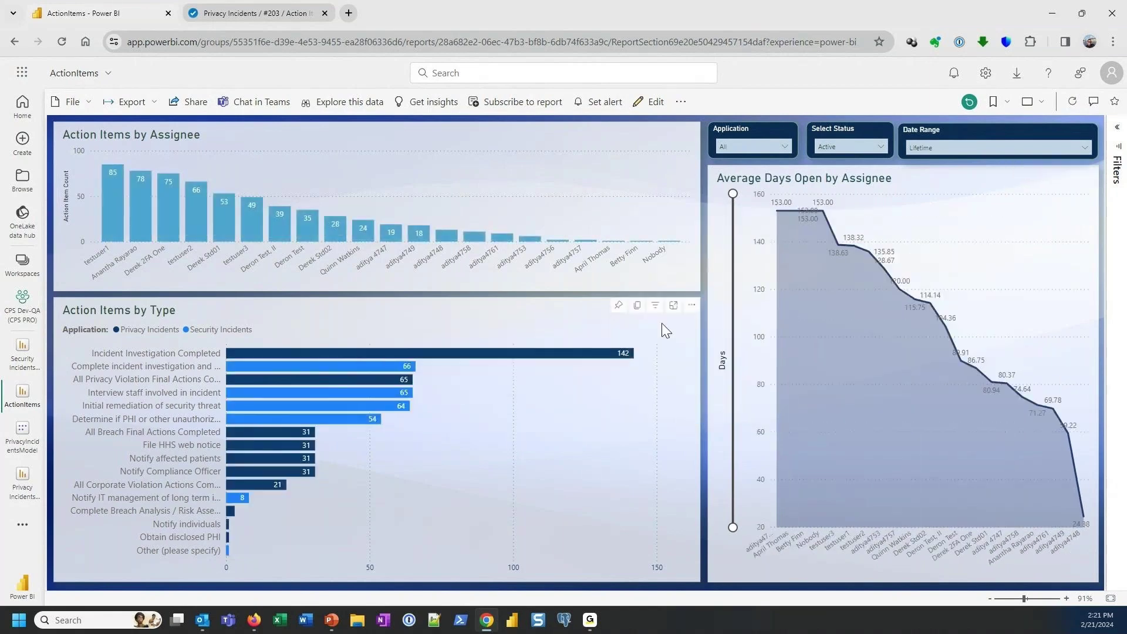
Examine individual assignees' values in the Average Days Open by Assignee chart and the Days Open details in Action Items by Assignee
mouse_move(832, 242)
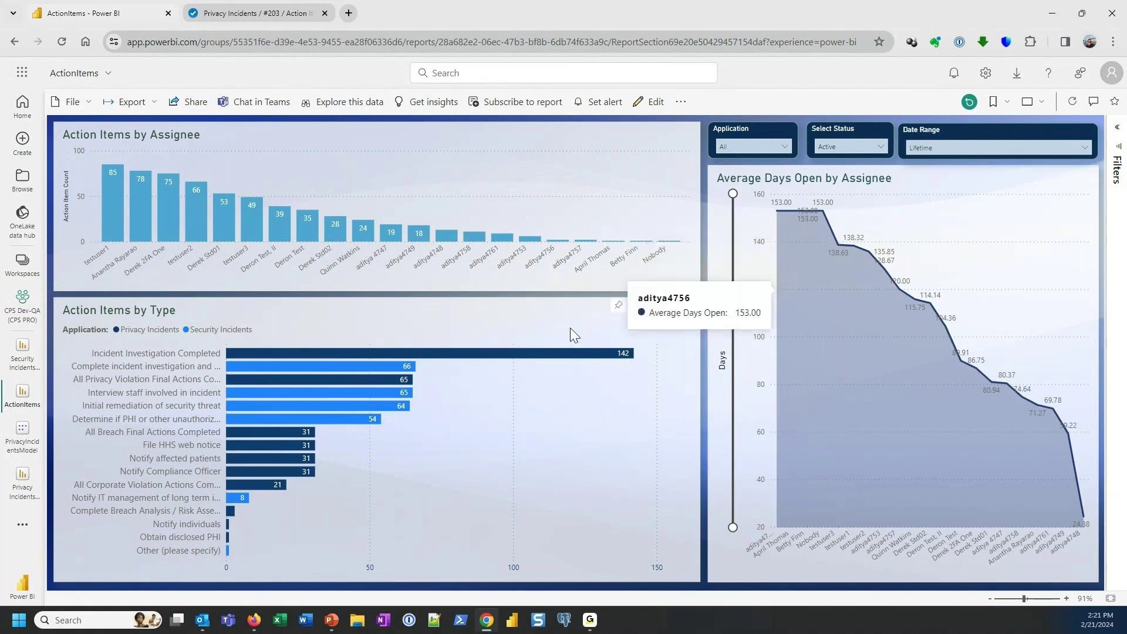
mouse_move(874, 284)
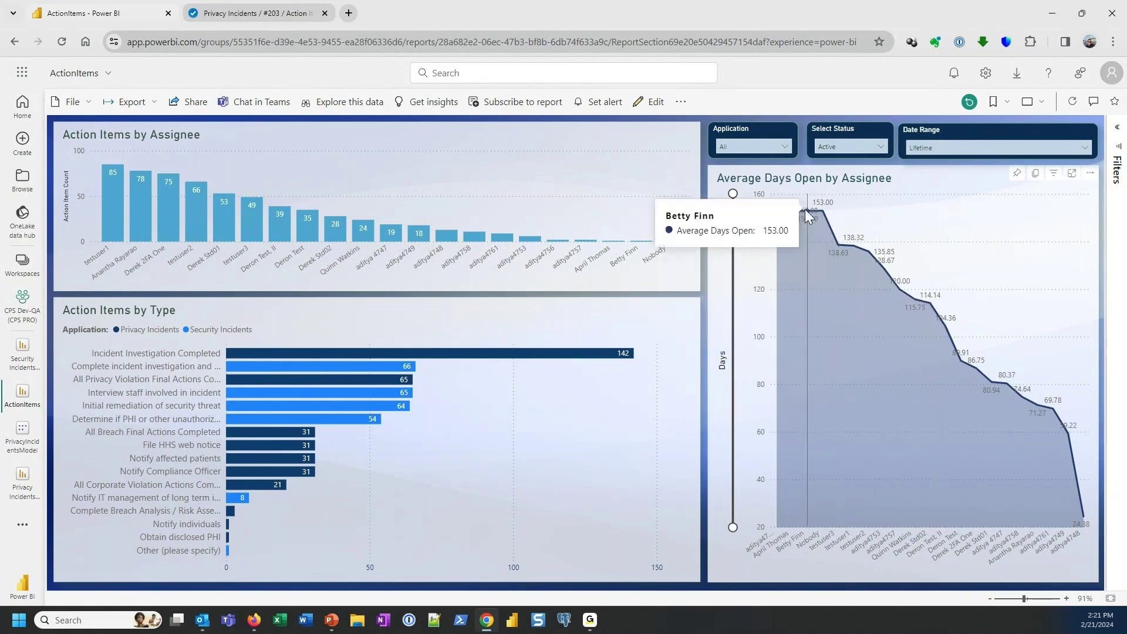
mouse_move(778, 213)
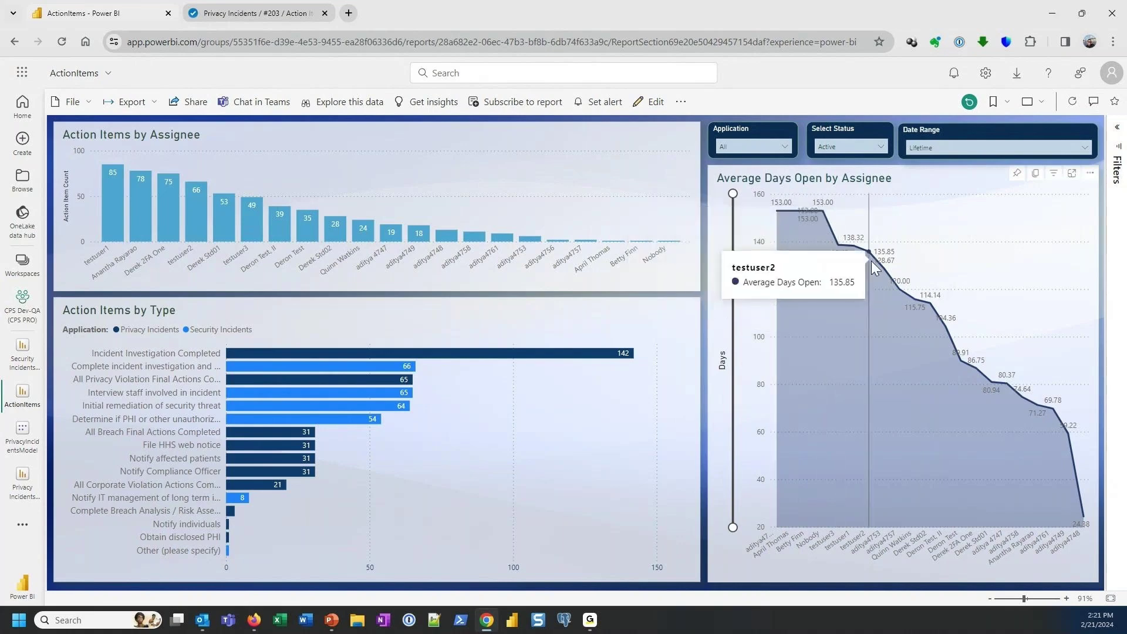
mouse_move(168, 222)
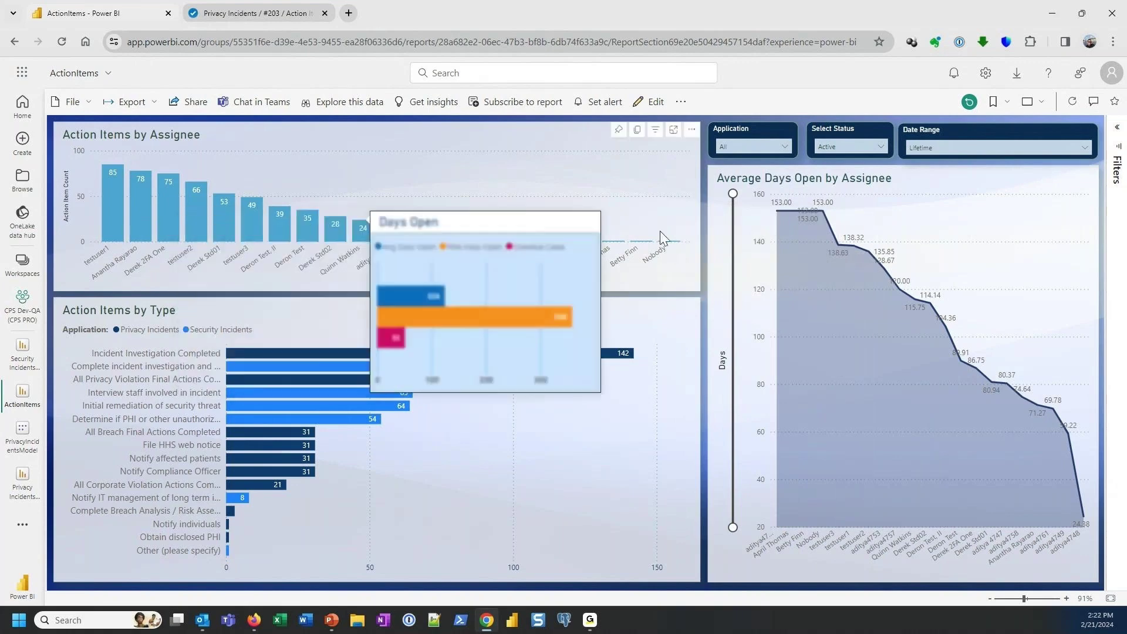
mouse_move(906, 212)
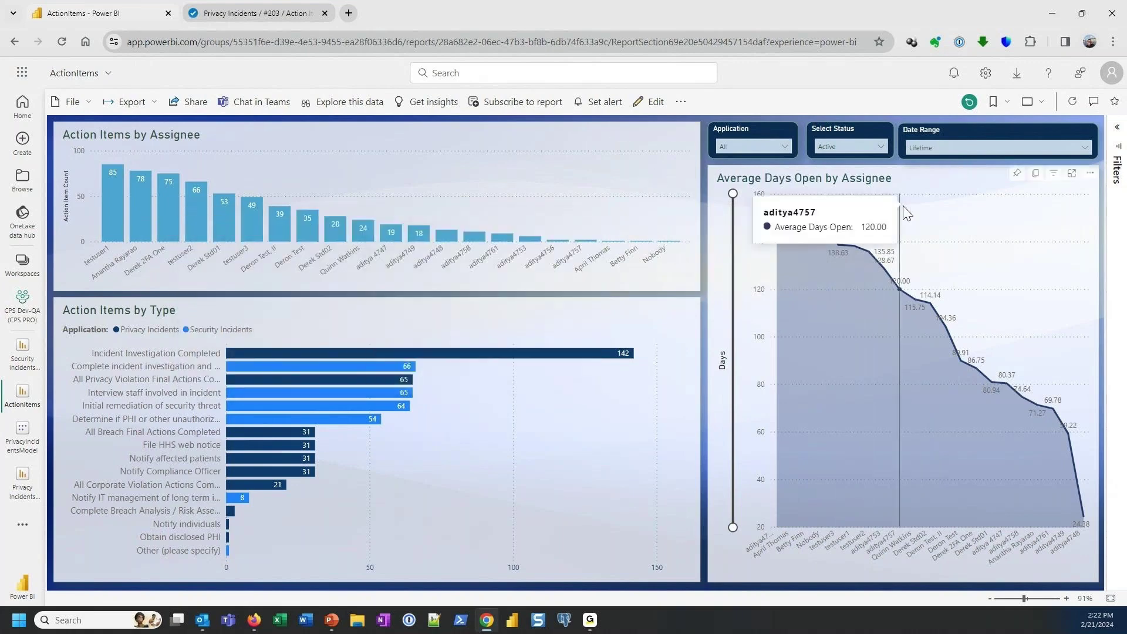